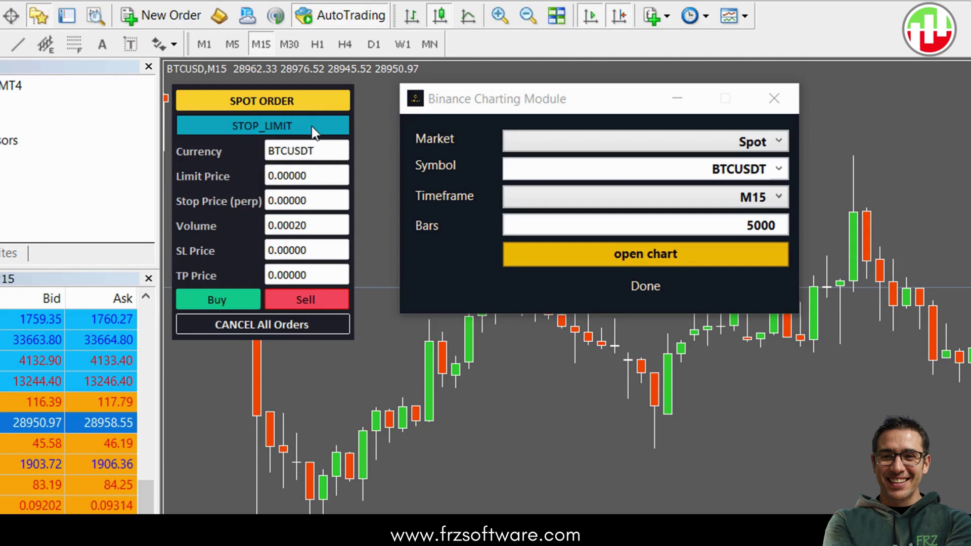
# - Browse the module's Binance symbol list, switch to the !S_BTCUSDT,M15 offline chart, and move the module aside
pyautogui.click(781, 177)
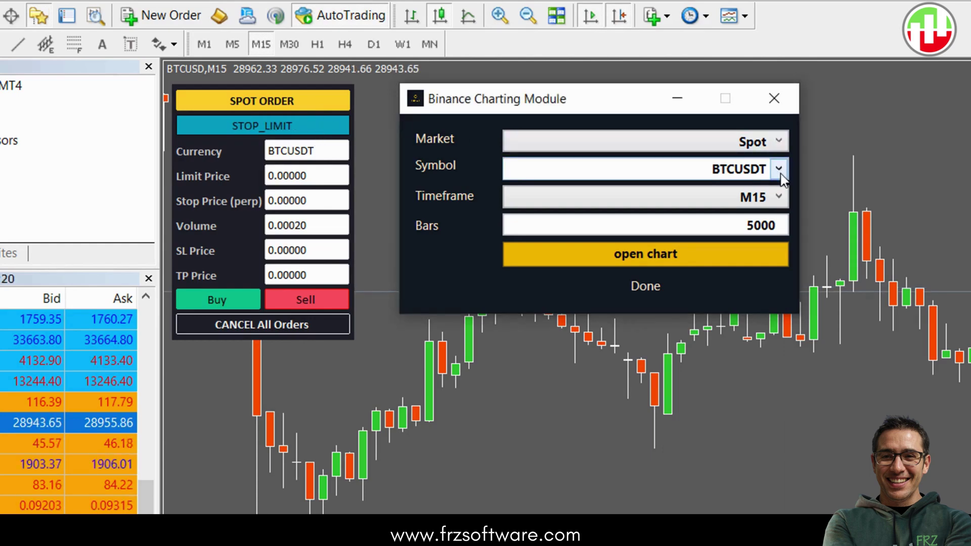
pyautogui.click(779, 169)
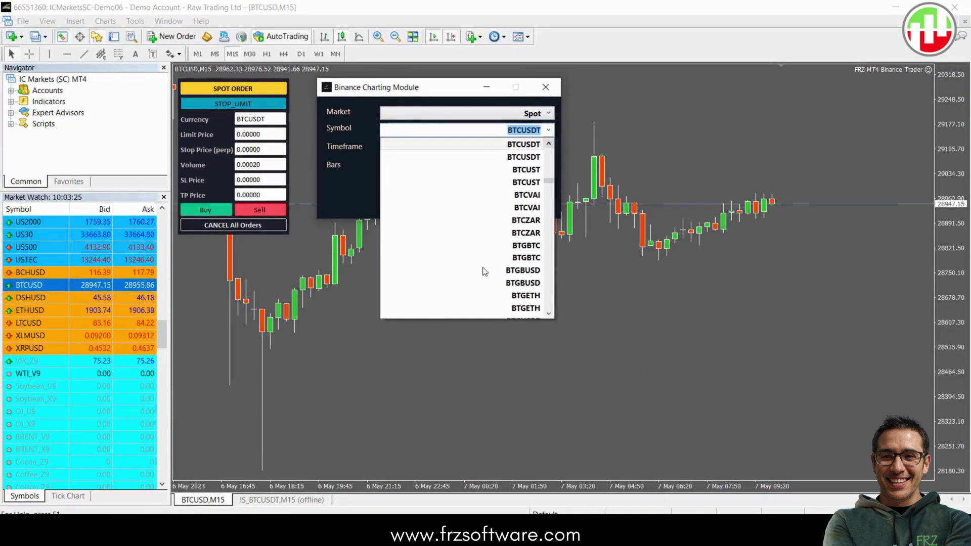
pyautogui.scroll(-1, 612, 370)
pyautogui.scroll(-2, 484, 279)
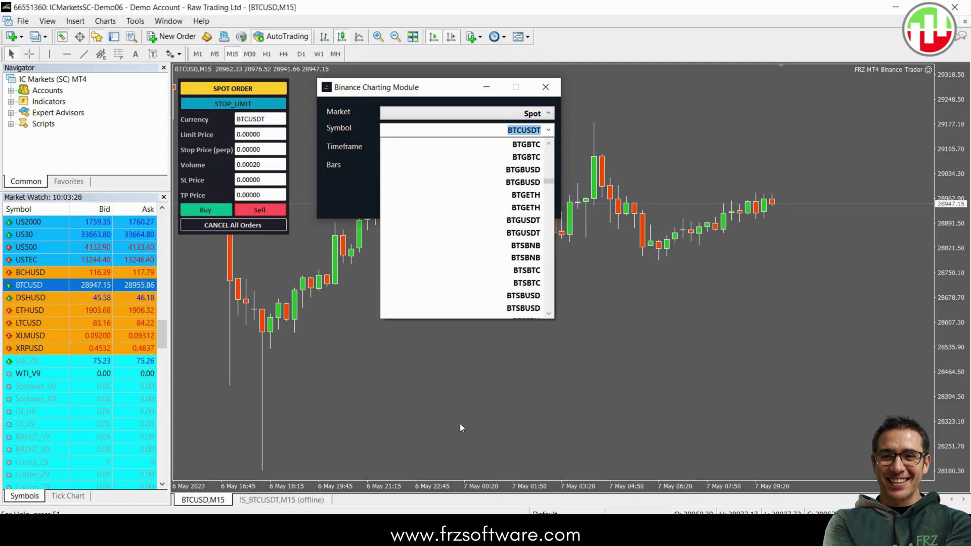
pyautogui.click(295, 499)
pyautogui.click(294, 498)
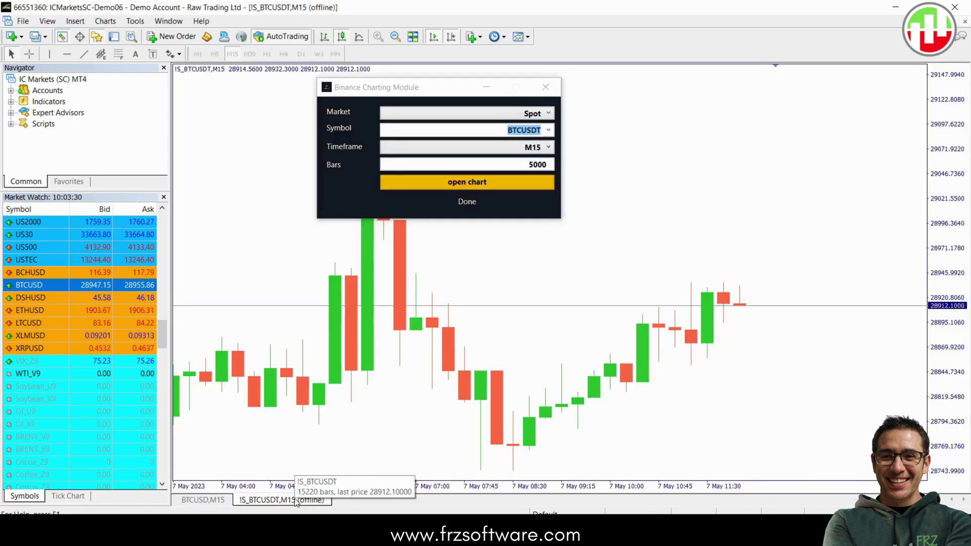
pyautogui.moveTo(399, 91); pyautogui.dragTo(300, 337)
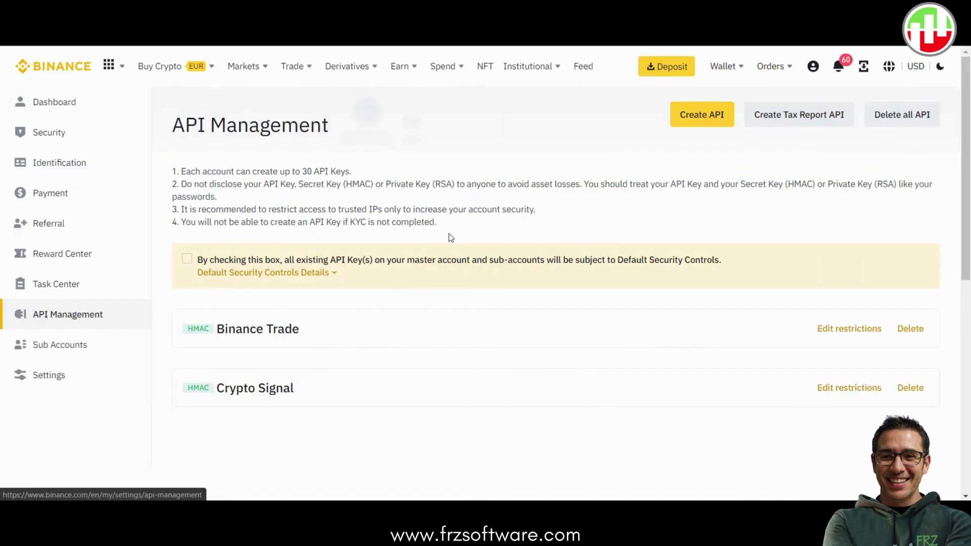
# - Create a system-generated API key labelled 'Test API' and enable its Spot & Margin Trading permission
pyautogui.click(691, 123)
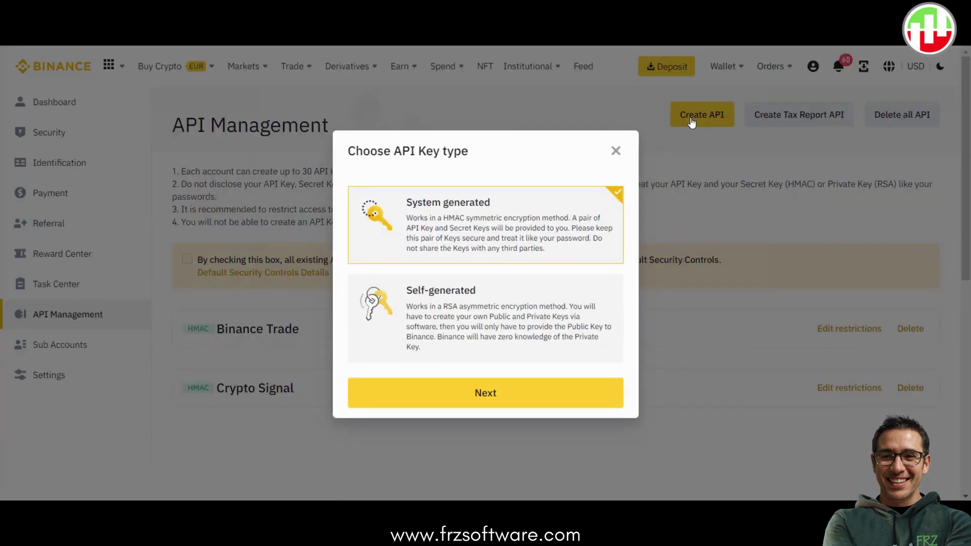
pyautogui.click(489, 397)
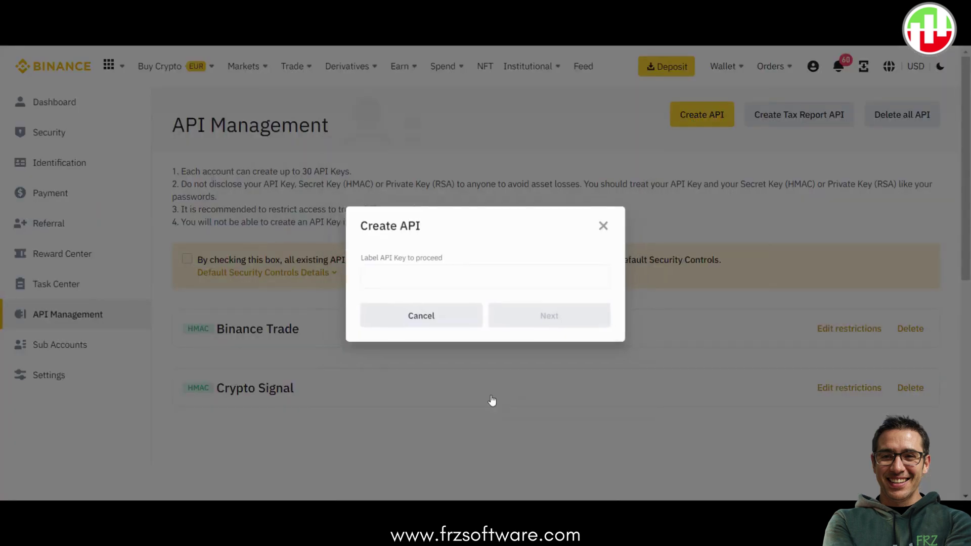
pyautogui.click(432, 280)
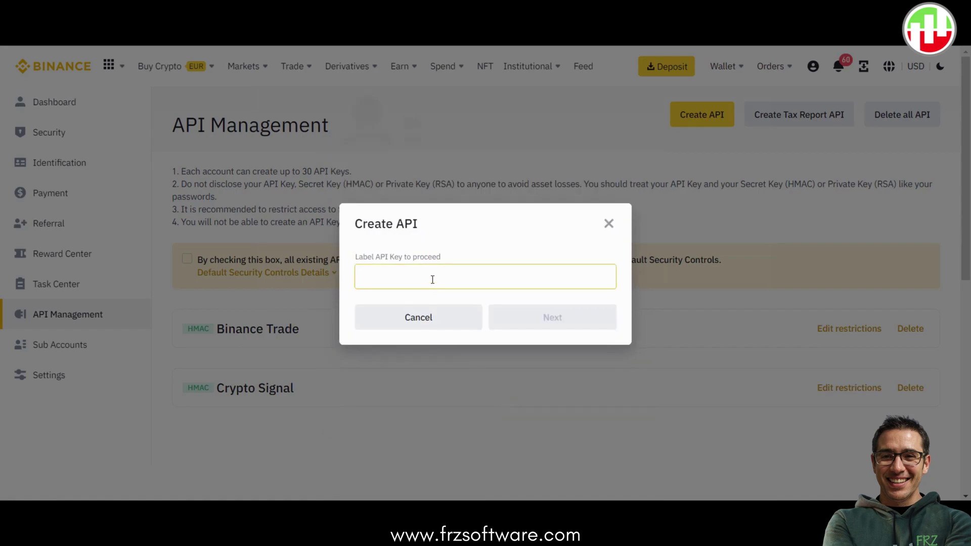
pyautogui.write('Tes')
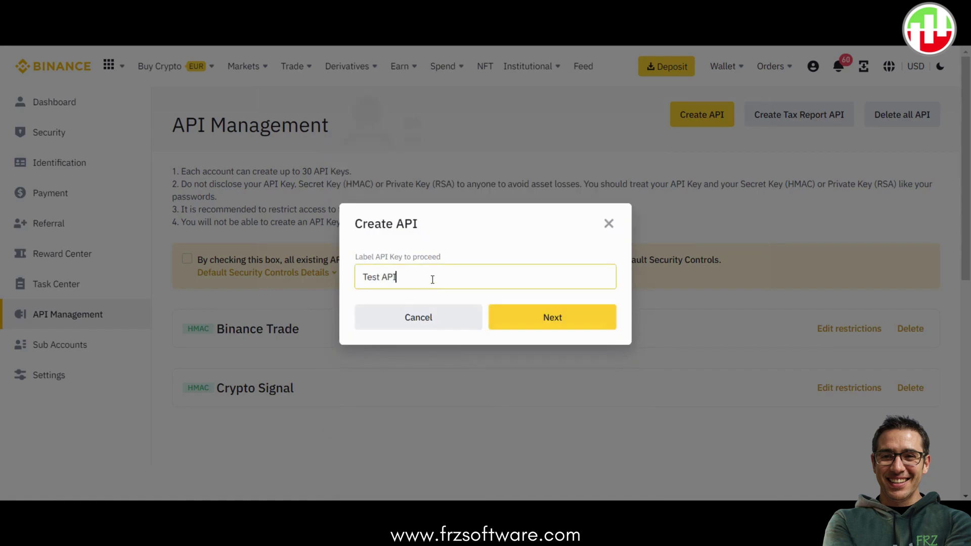
pyautogui.write('t API')
pyautogui.click(533, 319)
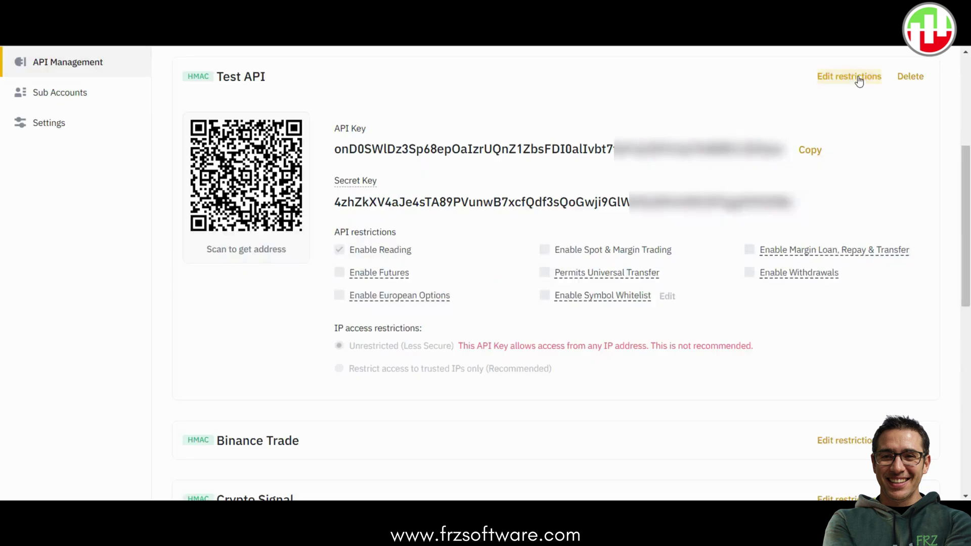
pyautogui.click(858, 79)
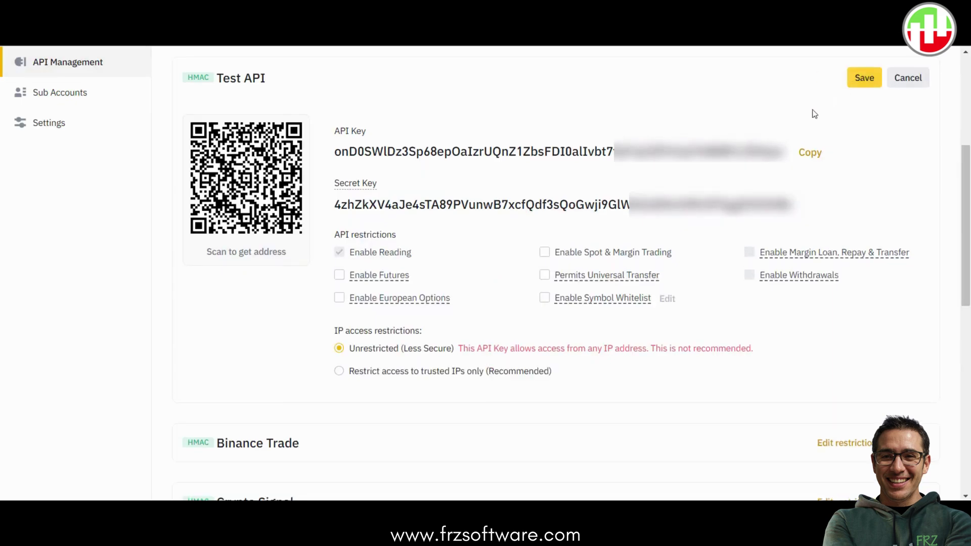
pyautogui.click(545, 253)
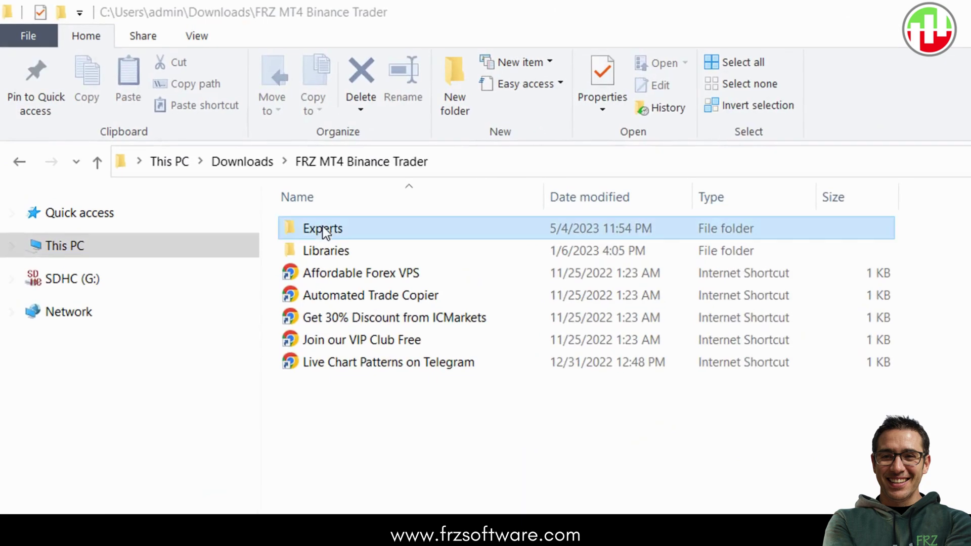
# - Look inside the downloaded package's Experts and Libraries folders
pyautogui.doubleClick(321, 228)
pyautogui.press('BackSpace')
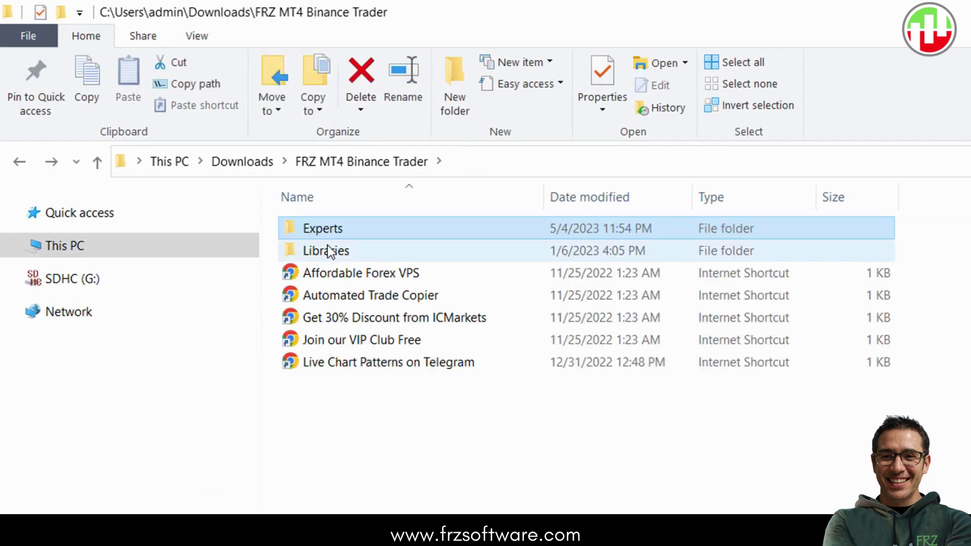
pyautogui.doubleClick(326, 250)
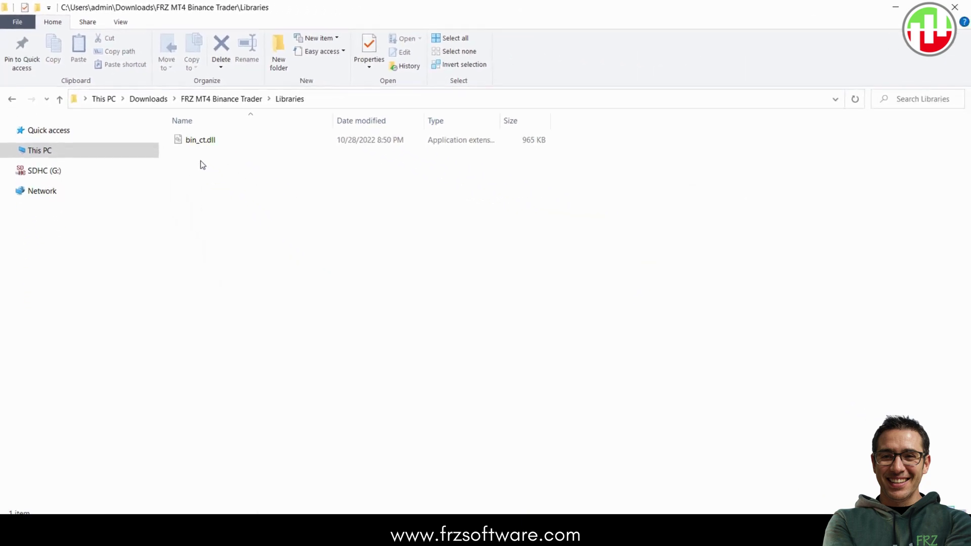
pyautogui.press('BackSpace')
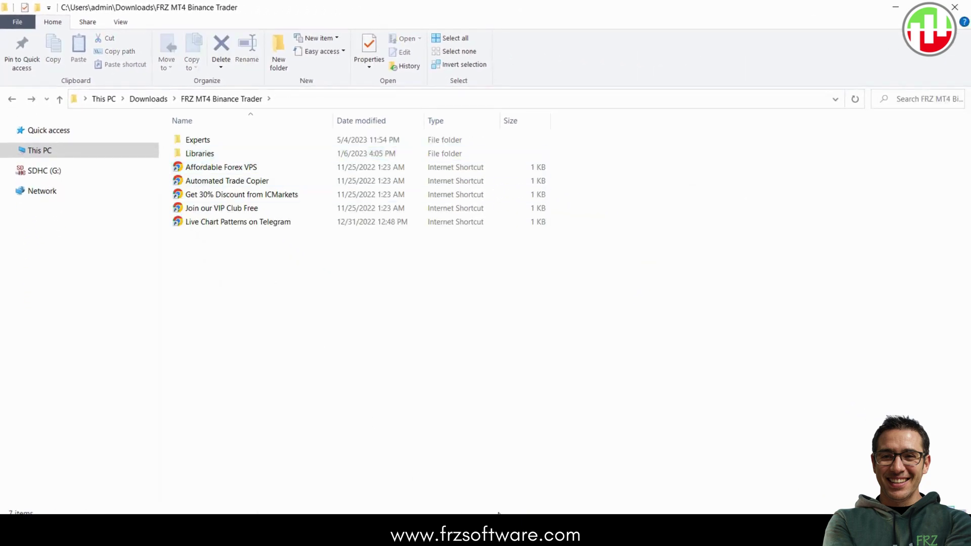
# - Open the MT4 data folder and locate FRZ MT4 Binance Trader.ex4 in MQL4\Experts and bin_ct.dll in MQL4\Libraries
pyautogui.click(24, 21)
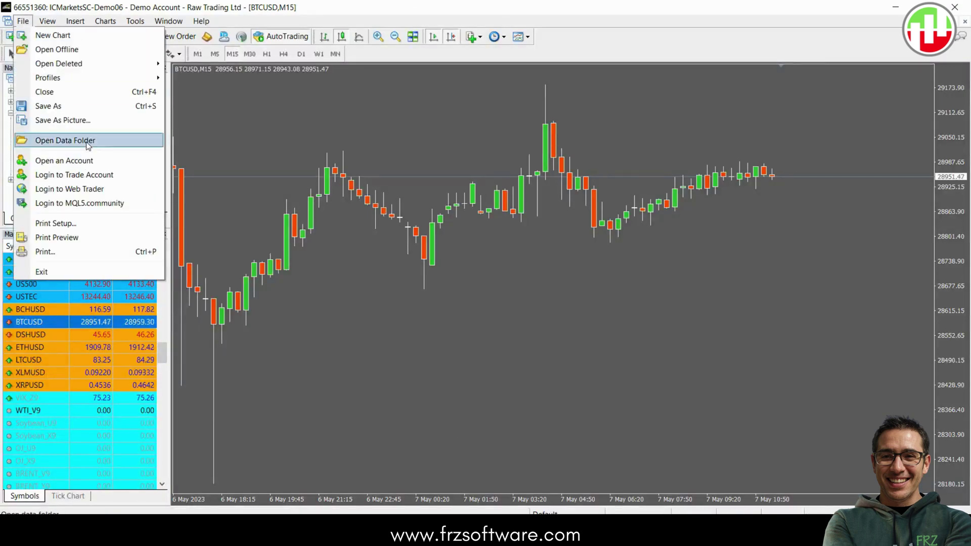
pyautogui.click(65, 140)
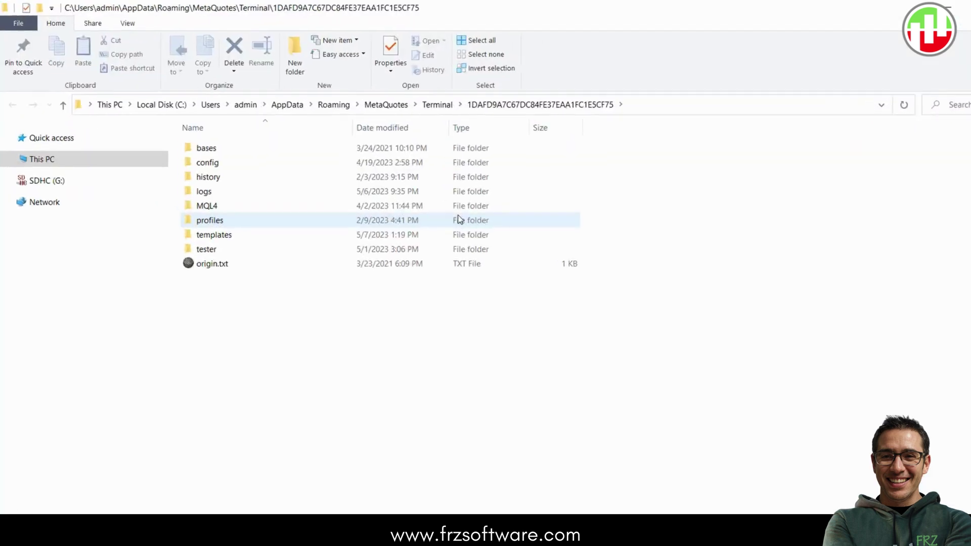
pyautogui.doubleClick(230, 207)
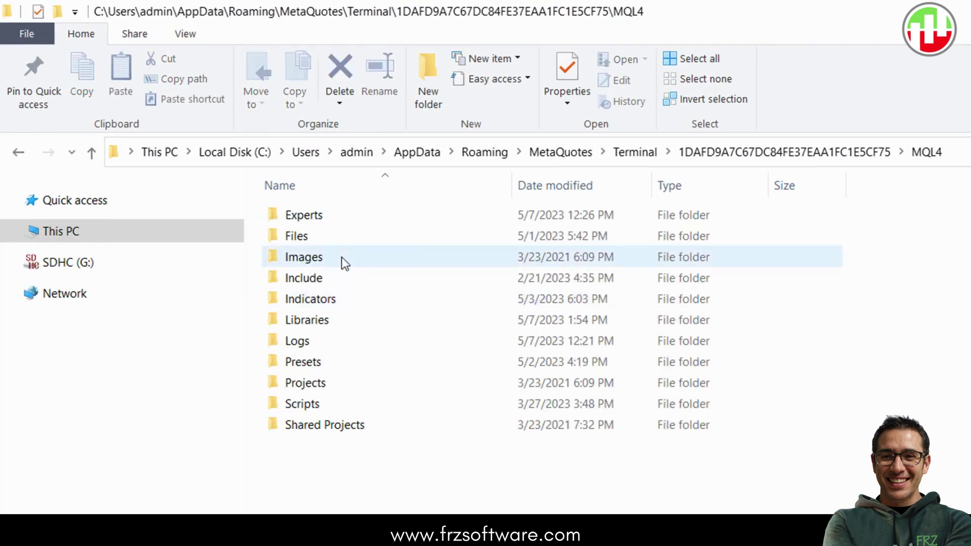
pyautogui.doubleClick(341, 214)
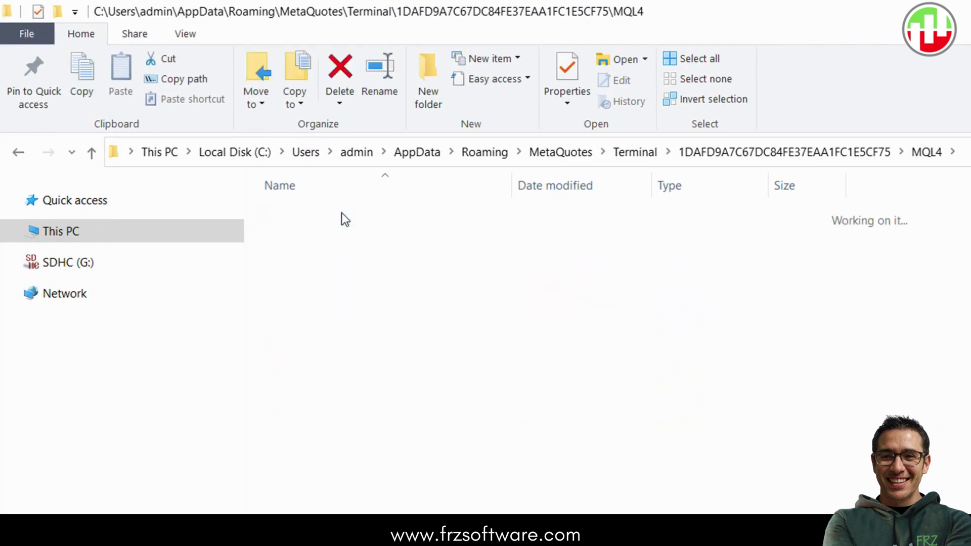
pyautogui.click(343, 283)
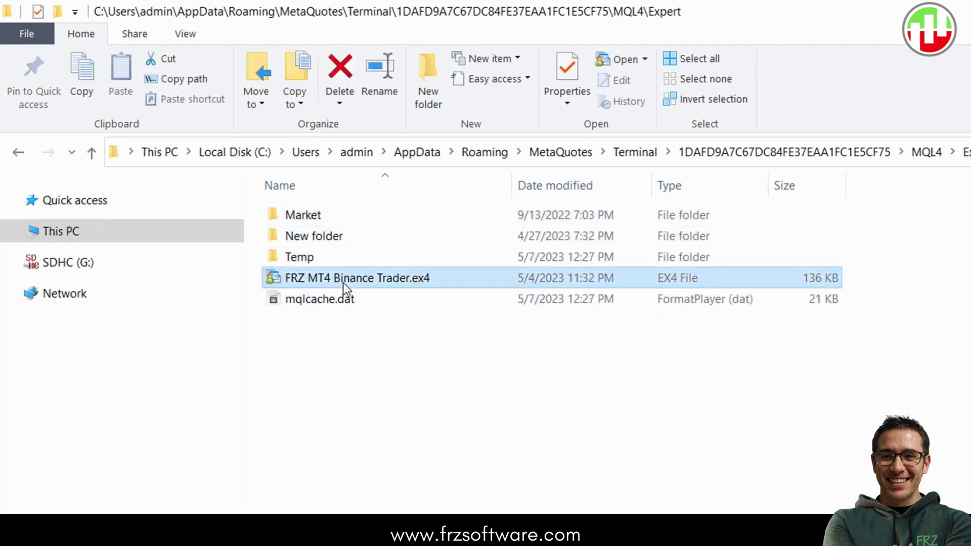
pyautogui.press('BackSpace')
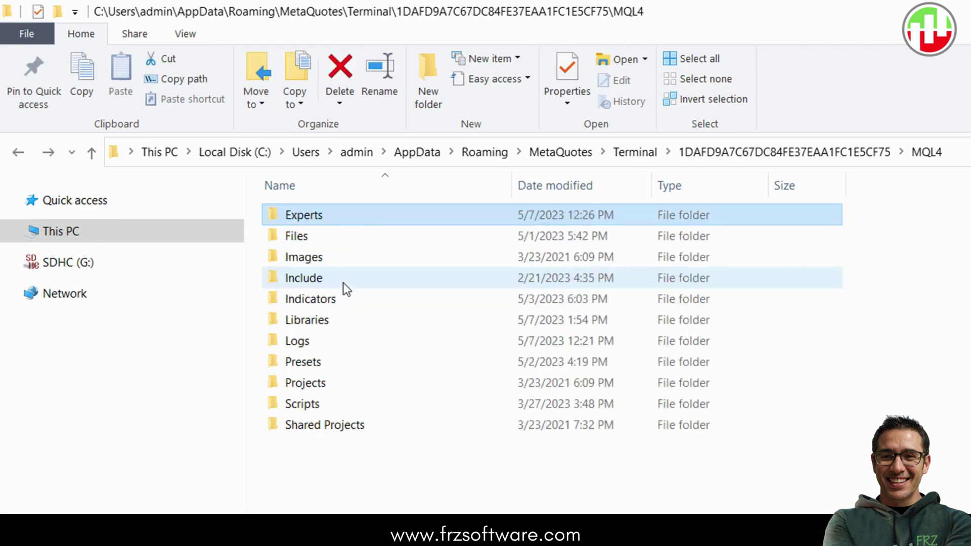
pyautogui.doubleClick(316, 321)
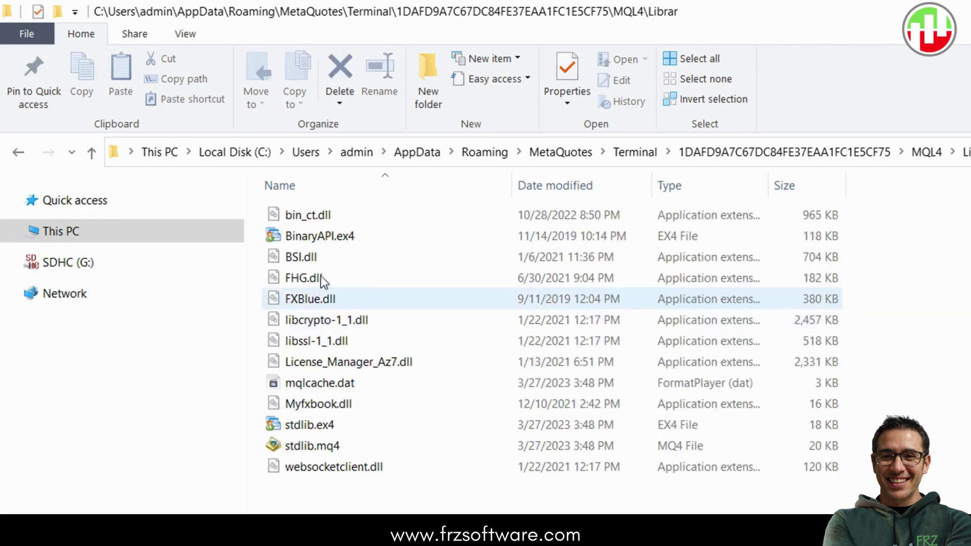
pyautogui.click(323, 222)
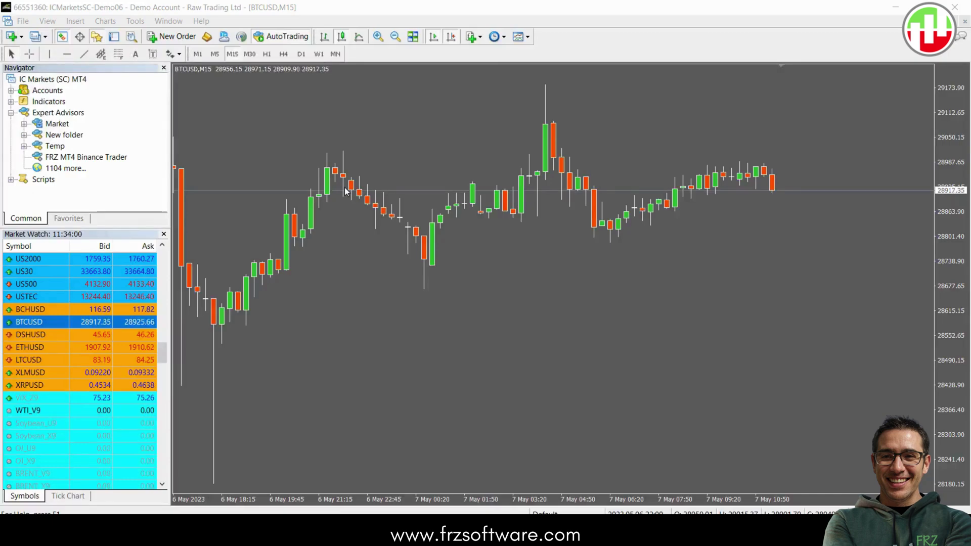
# - Refresh the Expert Advisors list, then confirm the api.binance.com and fapi.binance.com WebRequest URLs in Options
pyautogui.rightClick(75, 113)
pyautogui.click(121, 165)
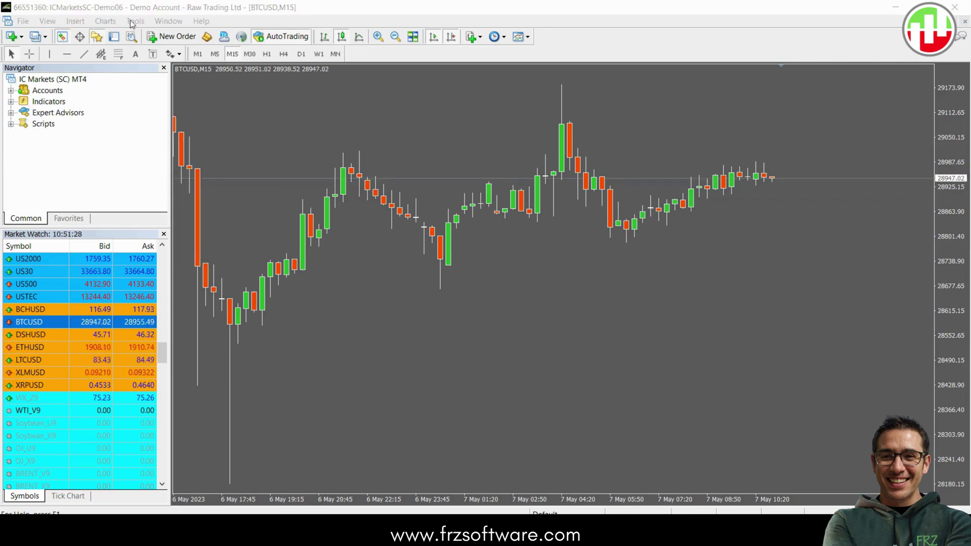
pyautogui.click(135, 21)
pyautogui.click(159, 104)
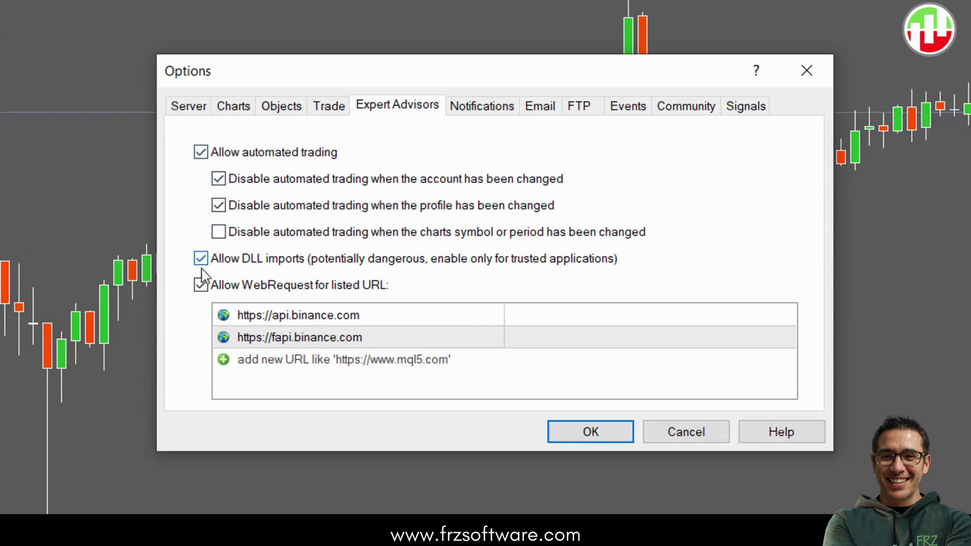
pyautogui.click(308, 316)
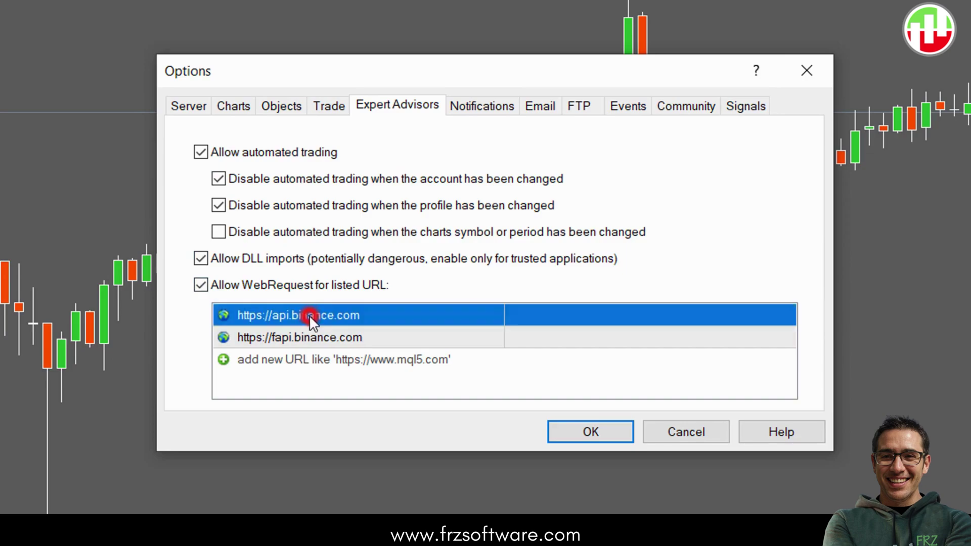
pyautogui.click(332, 339)
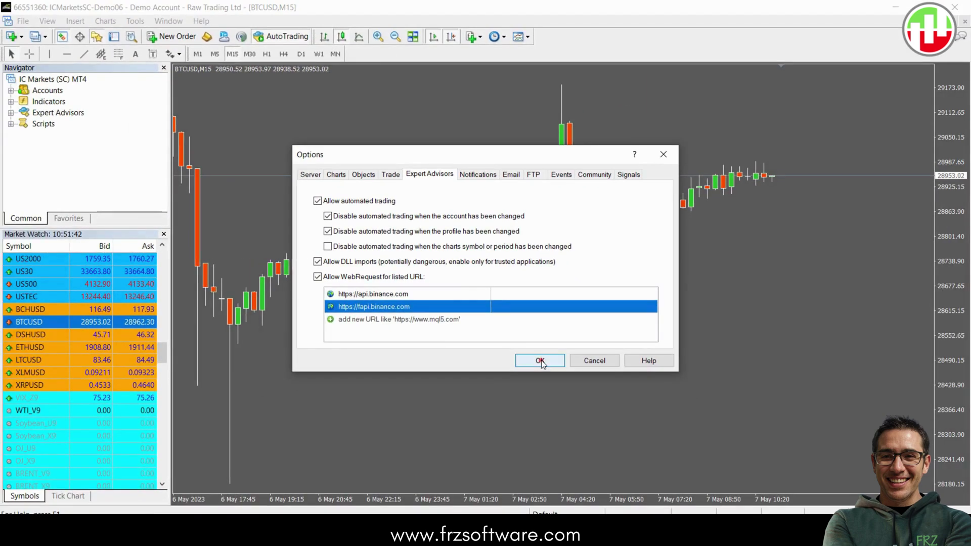
pyautogui.click(540, 361)
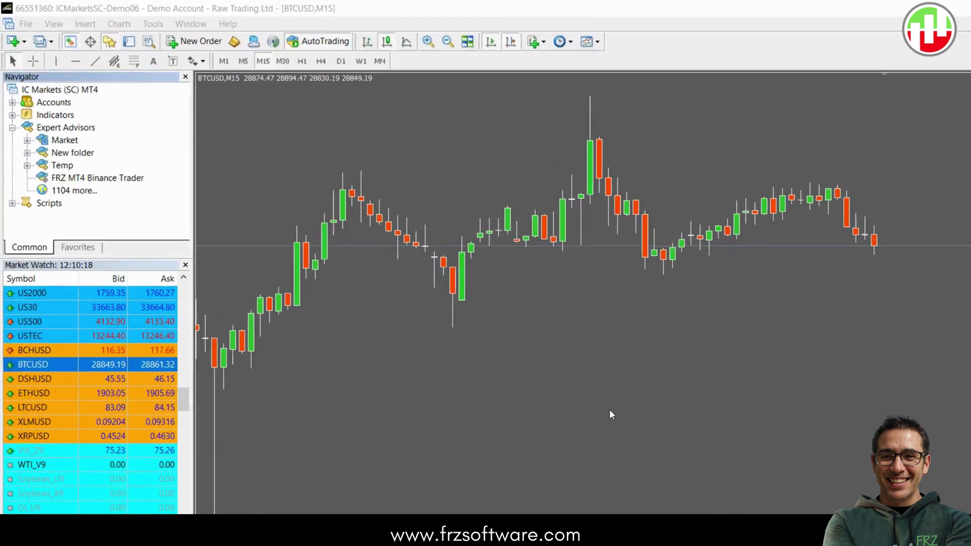
# - Attach FRZ MT4 Binance Trader to the BTCUSD chart, load the saved API-key preset, and start it
pyautogui.doubleClick(102, 185)
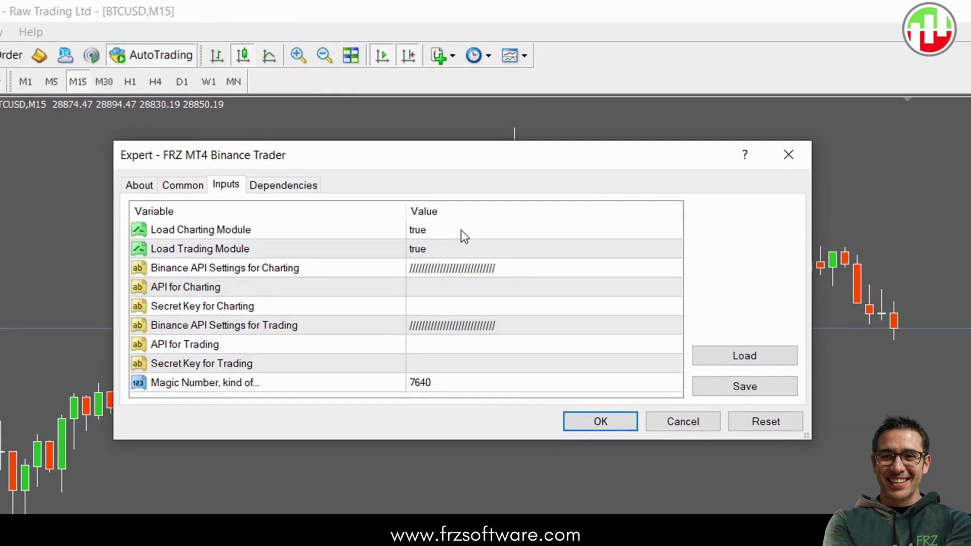
pyautogui.click(460, 230)
pyautogui.click(483, 250)
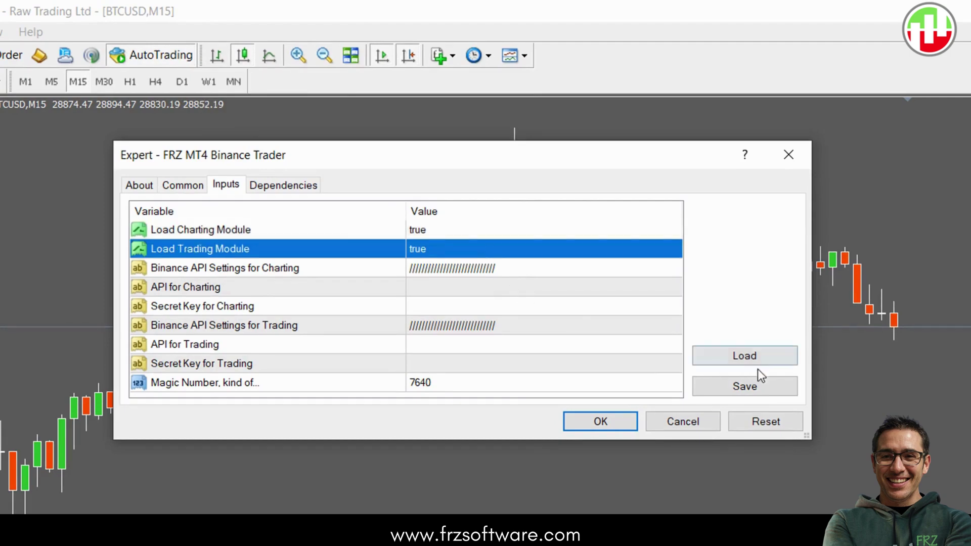
pyautogui.click(760, 356)
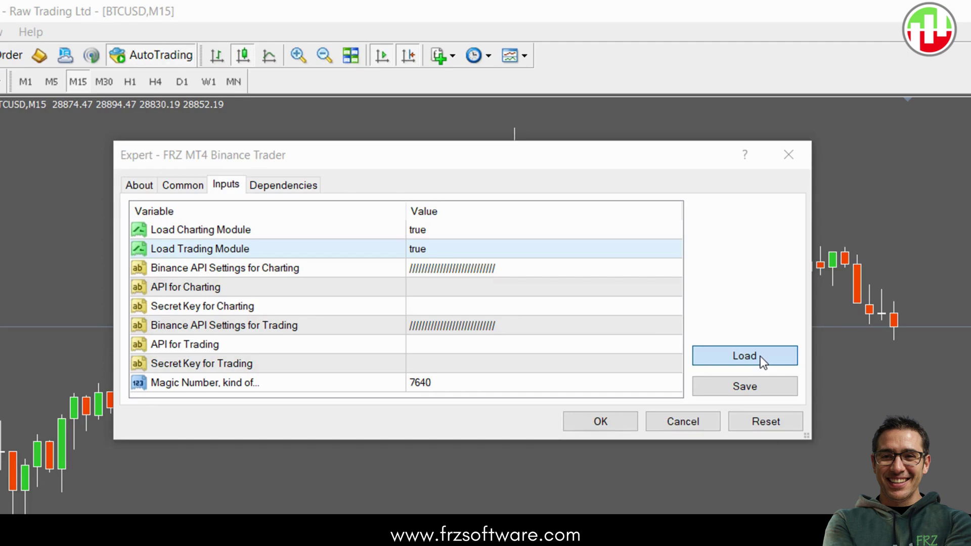
pyautogui.click(760, 356)
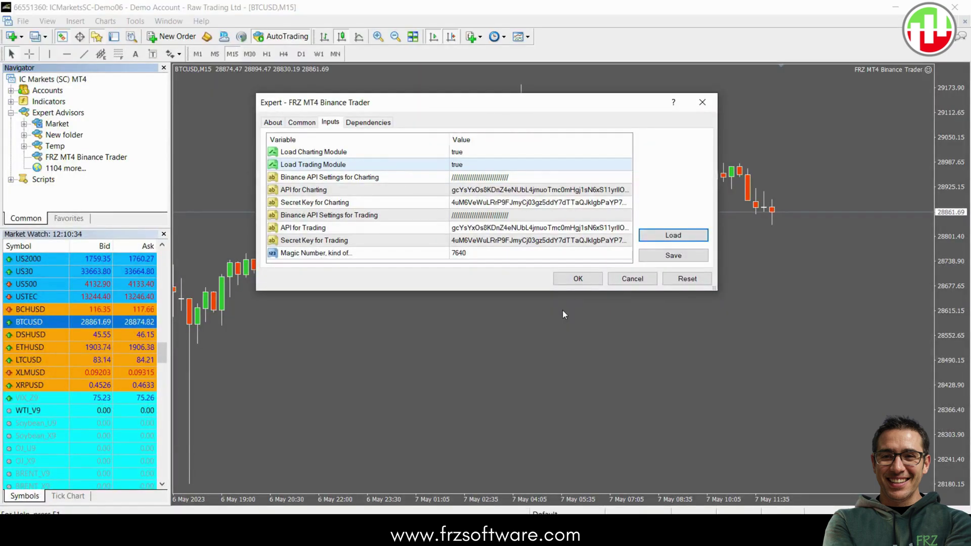
pyautogui.click(577, 279)
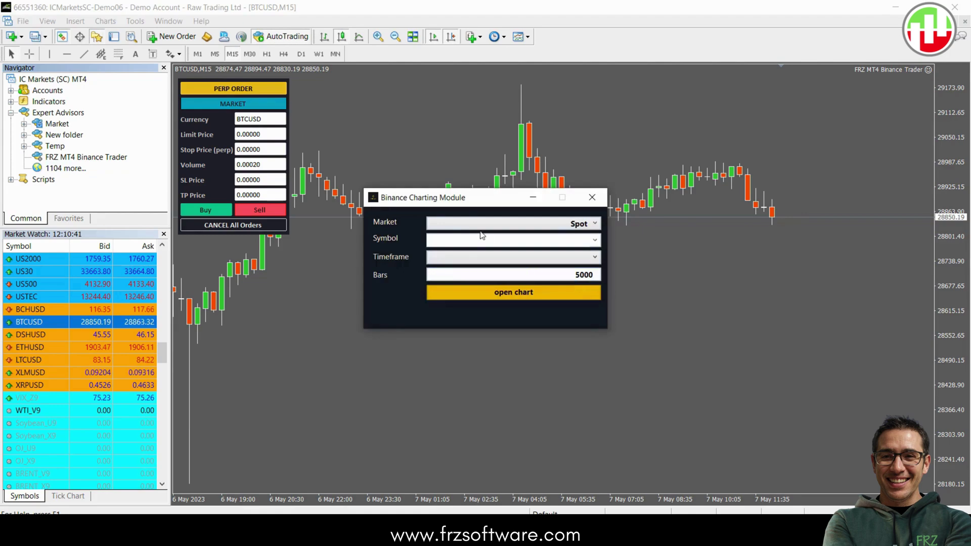
# - Move the Charting Module up and review its Market, Symbol, Timeframe and Bars fields
pyautogui.moveTo(466, 201); pyautogui.dragTo(474, 162)
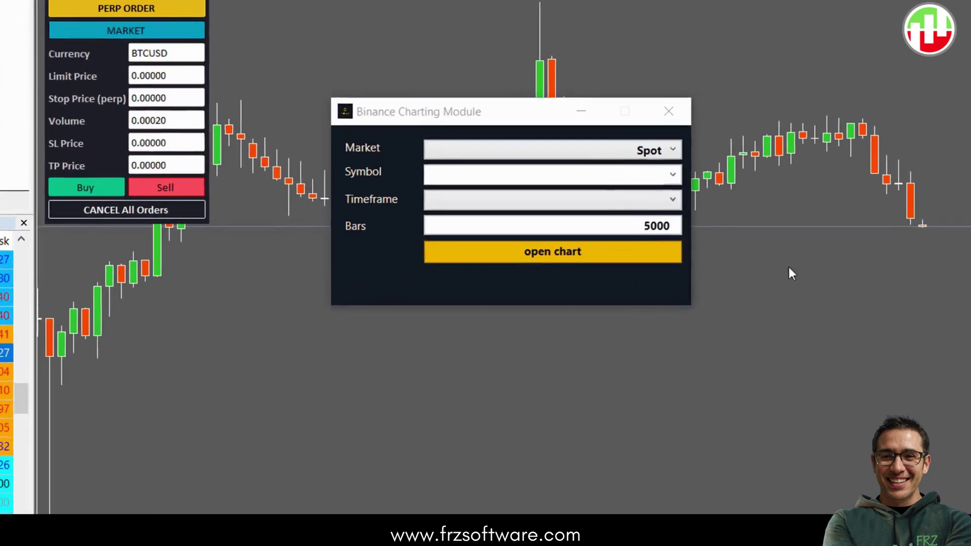
pyautogui.click(673, 151)
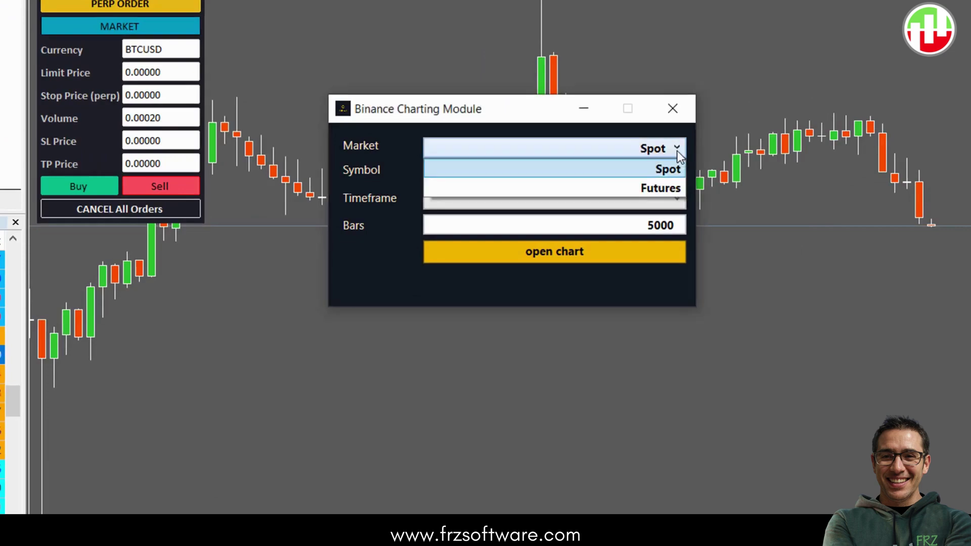
pyautogui.click(677, 150)
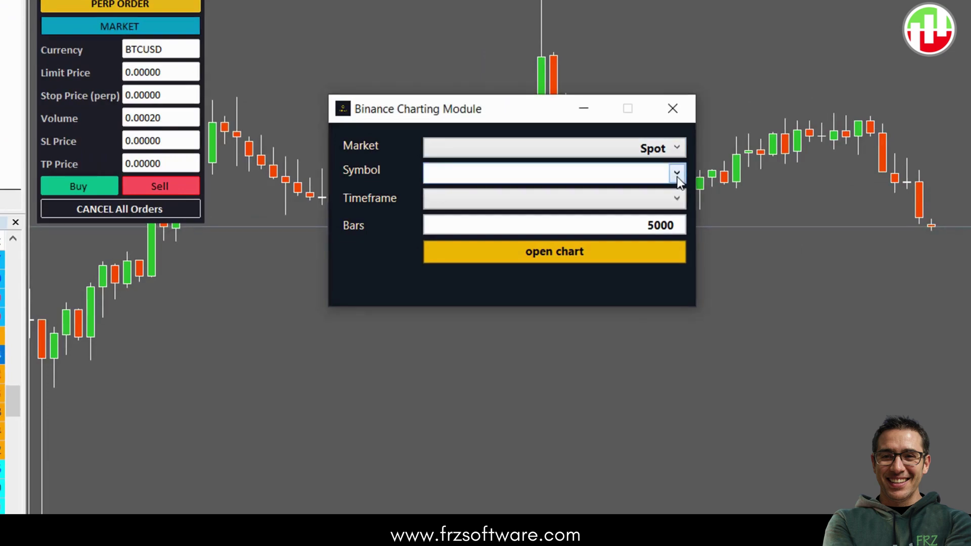
pyautogui.click(676, 174)
pyautogui.click(677, 177)
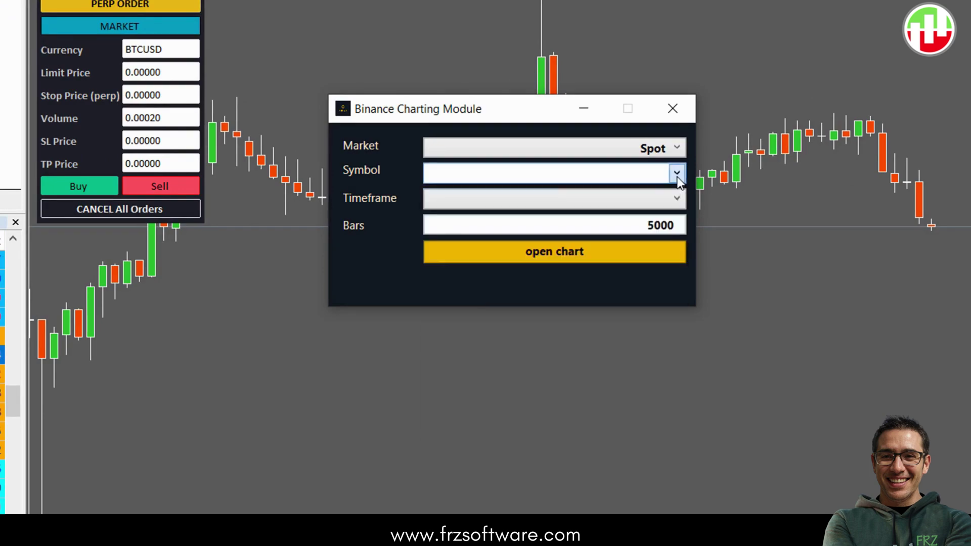
pyautogui.click(677, 201)
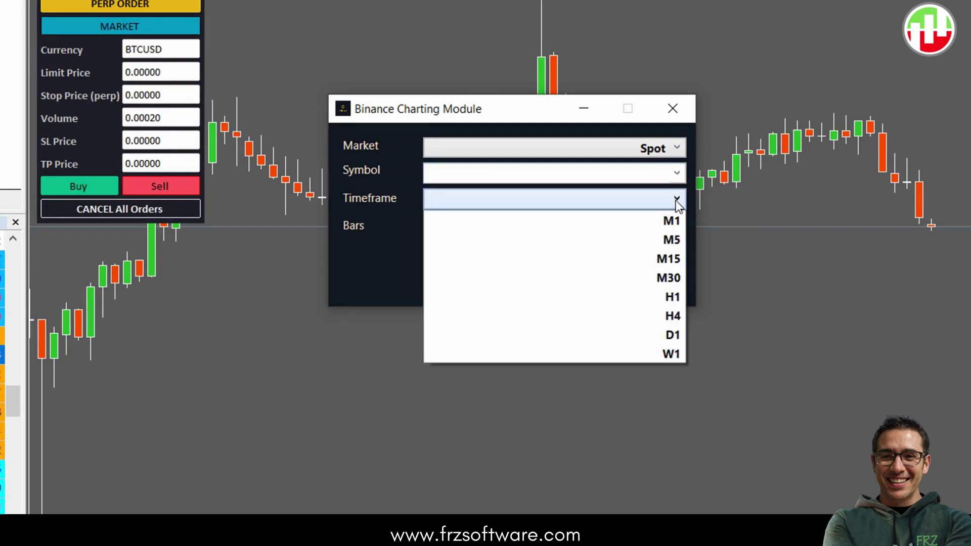
pyautogui.click(677, 205)
pyautogui.click(678, 226)
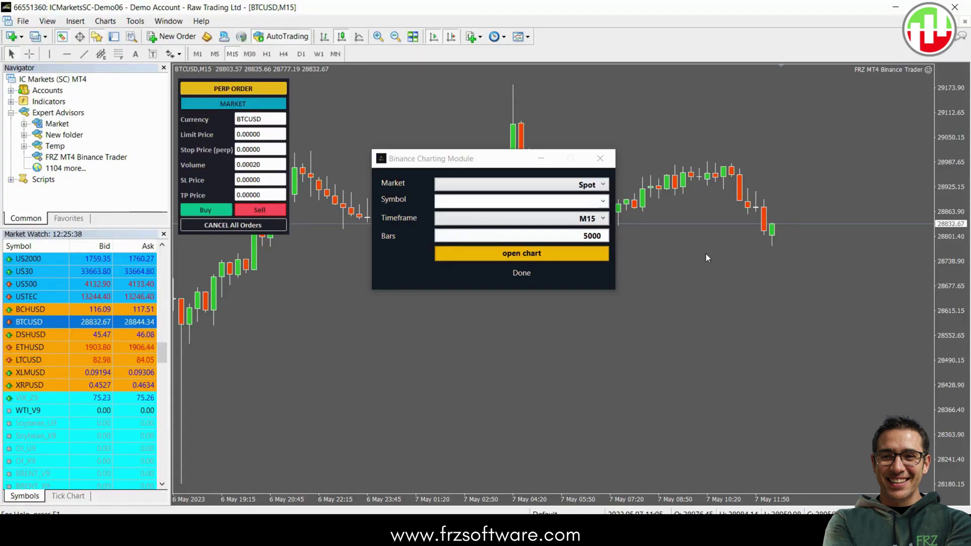
# - Choose the Futures market, BTCUSDT symbol and M15 timeframe, then load the 5000-bar chart
pyautogui.click(601, 184)
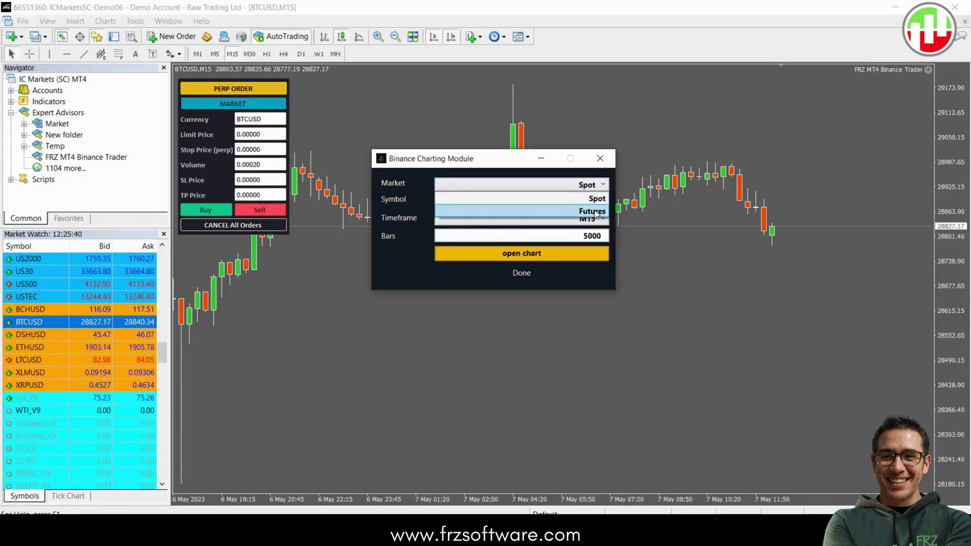
pyautogui.click(596, 214)
pyautogui.click(603, 201)
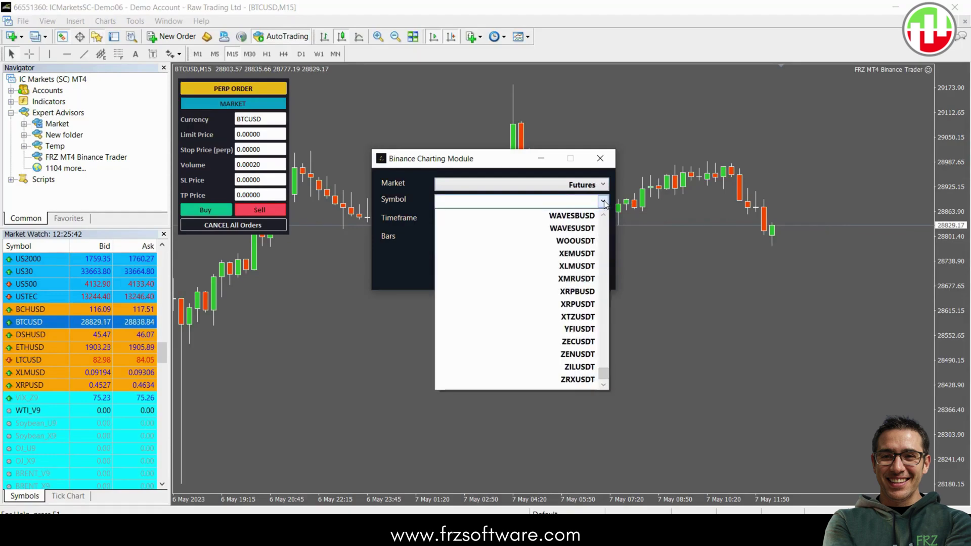
pyautogui.write('BTCUSDT')
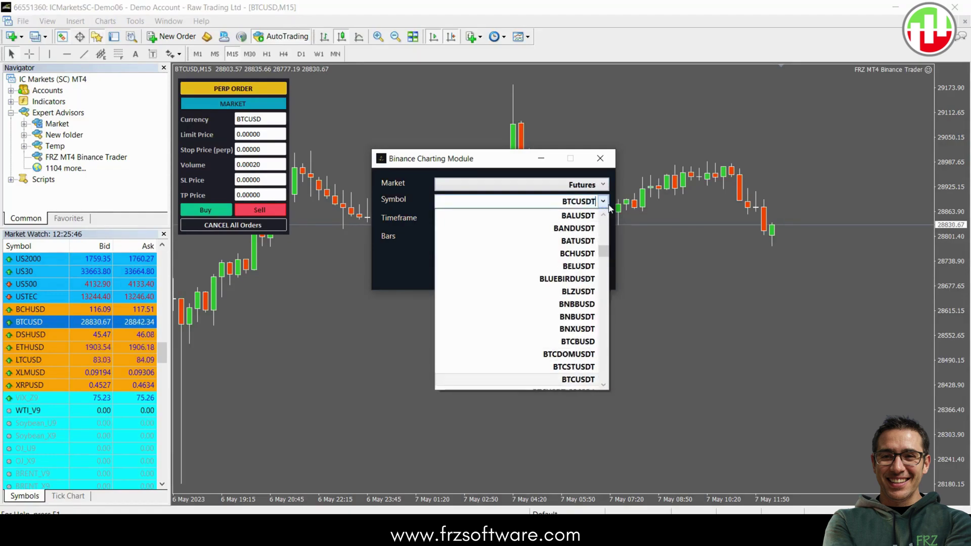
pyautogui.click(551, 379)
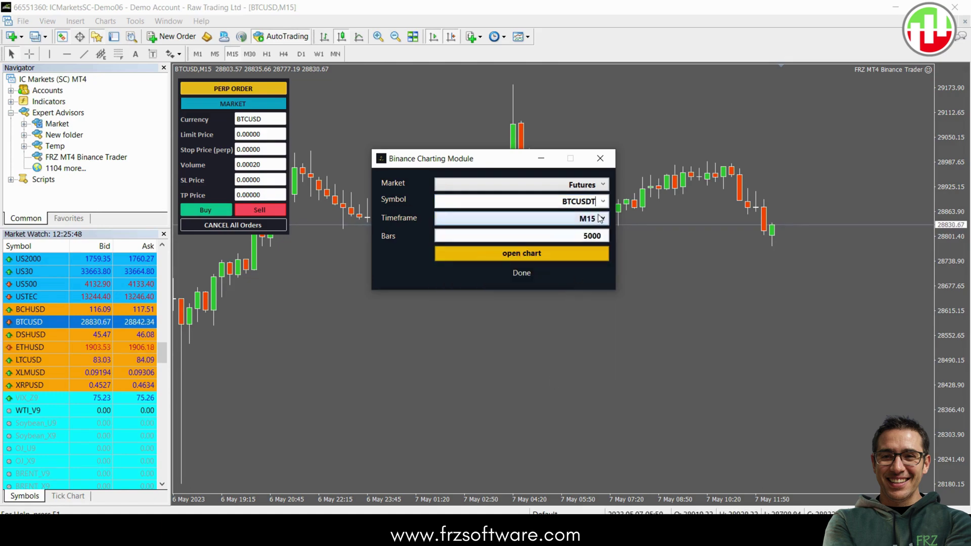
pyautogui.click(600, 218)
pyautogui.click(592, 269)
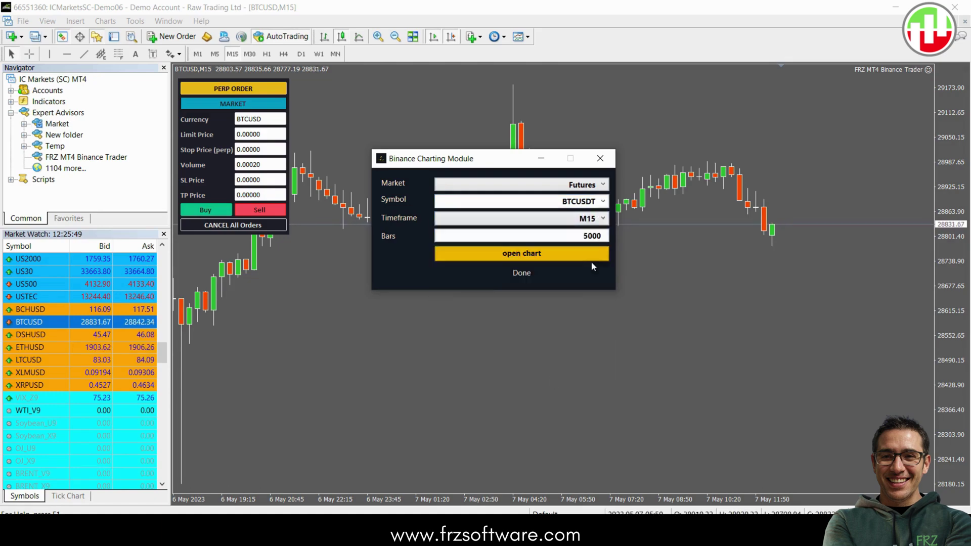
pyautogui.click(547, 257)
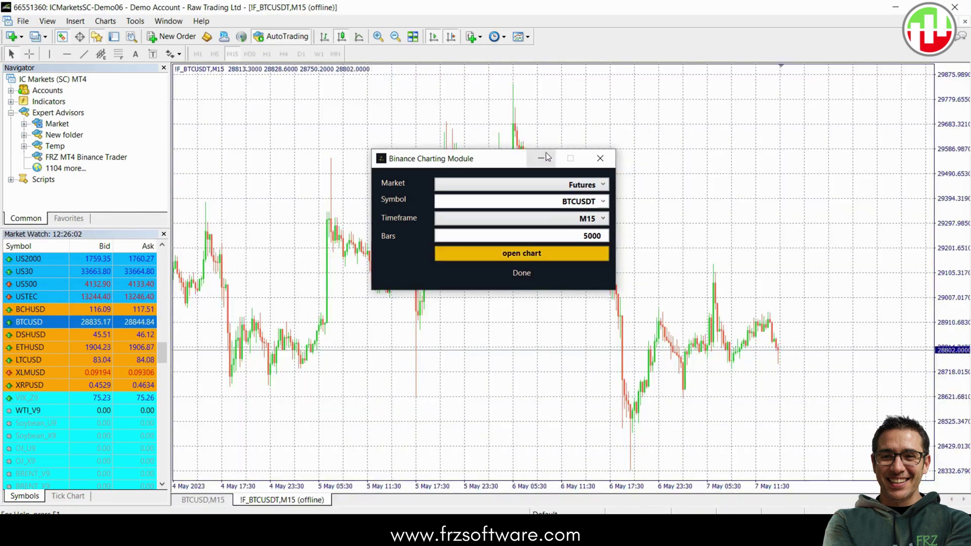
# - Minimize the module, zoom in twice on the candles, and turn off the chart grid
pyautogui.click(544, 156)
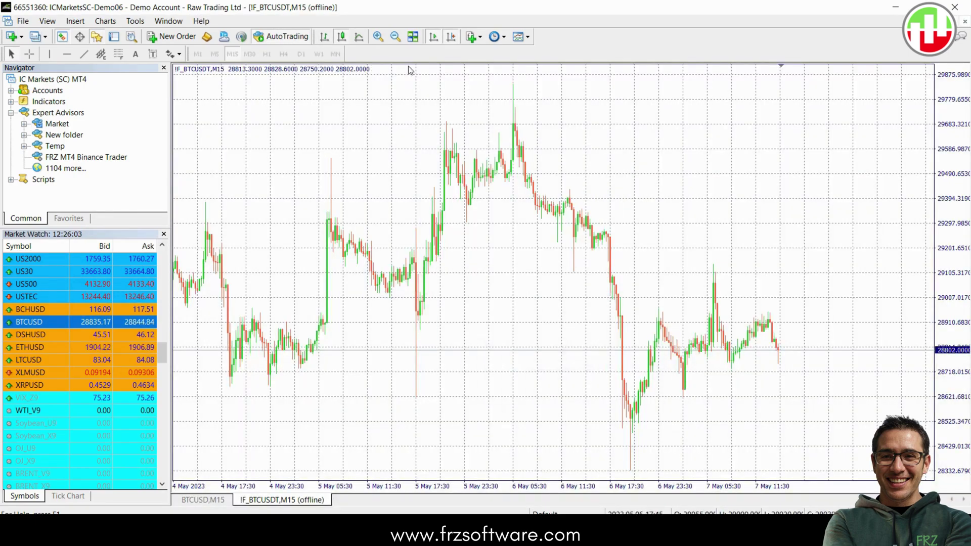
pyautogui.click(378, 37)
pyautogui.click(377, 38)
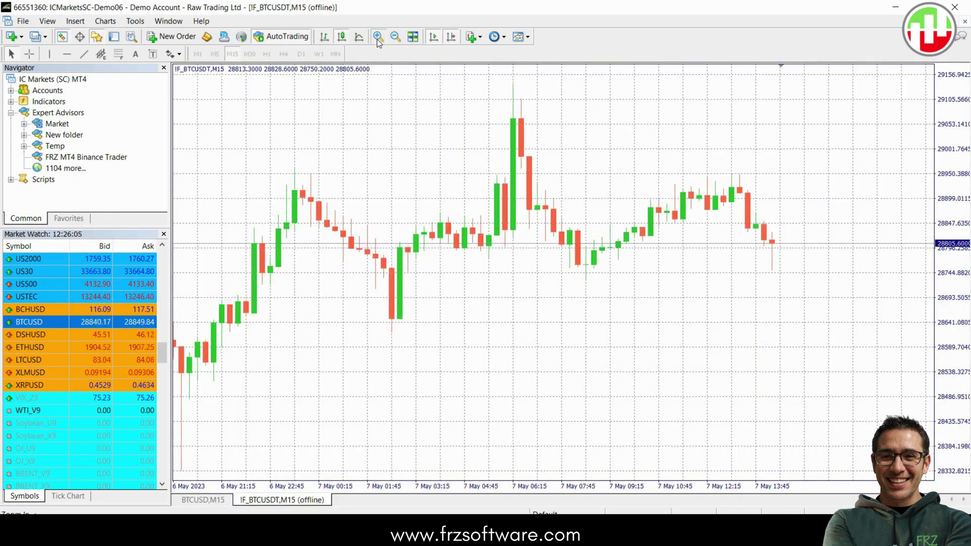
pyautogui.click(378, 38)
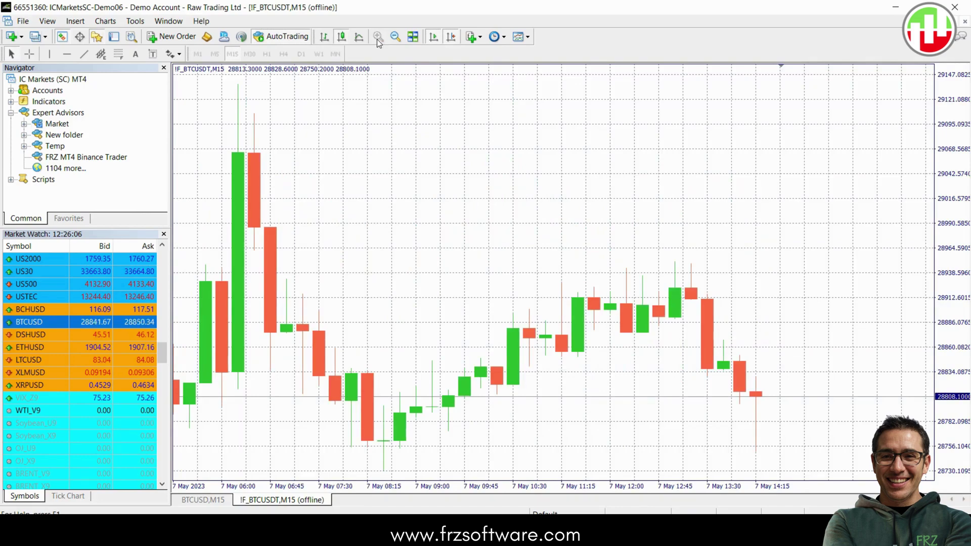
pyautogui.rightClick(389, 145)
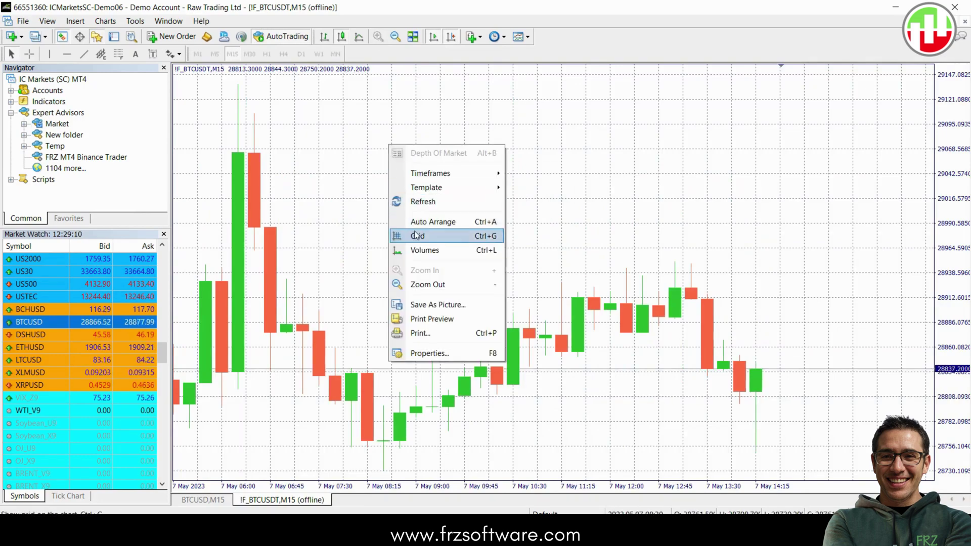
pyautogui.click(430, 235)
# - Set the chart's Bull candle colour to DeepSkyBlue in Properties
pyautogui.rightClick(358, 117)
pyautogui.click(396, 325)
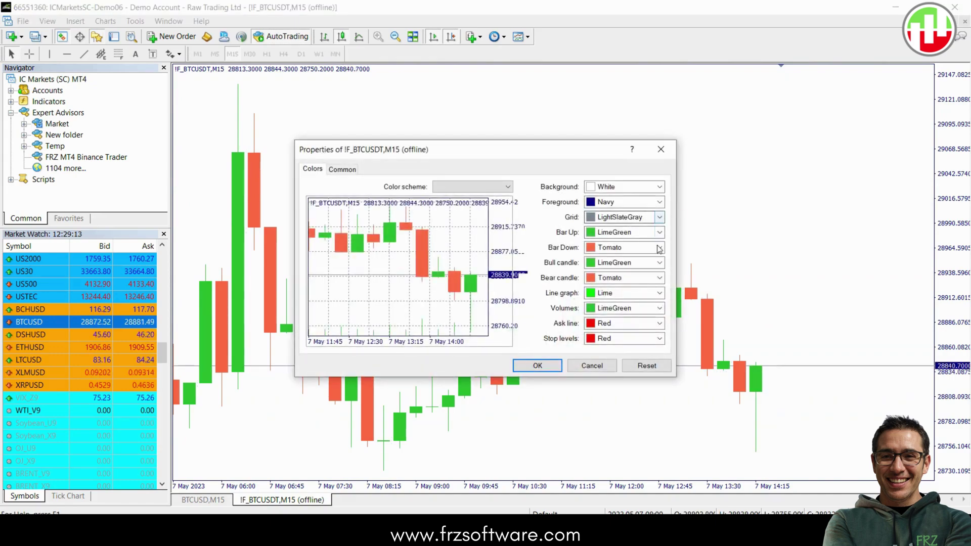
pyautogui.scroll(3, 657, 247)
pyautogui.click(659, 263)
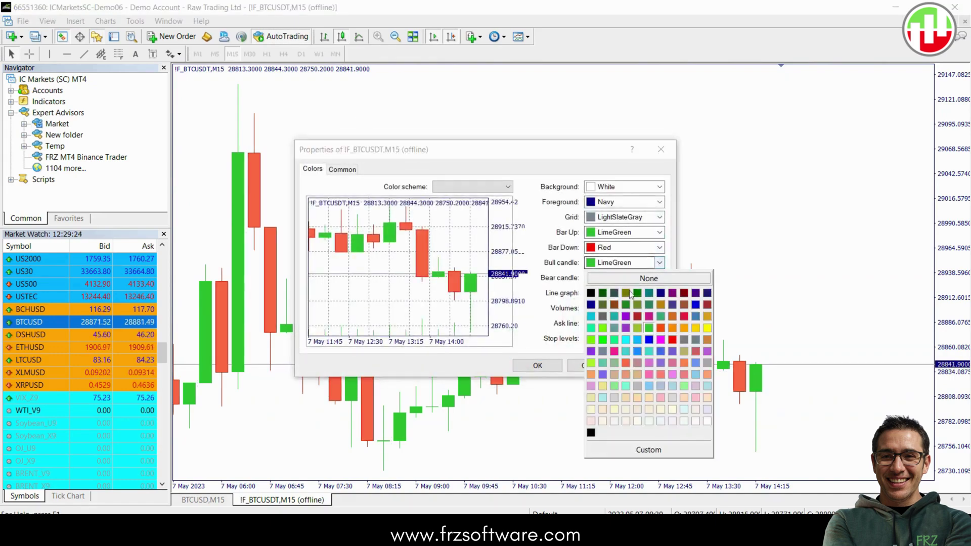
pyautogui.click(592, 378)
pyautogui.click(539, 362)
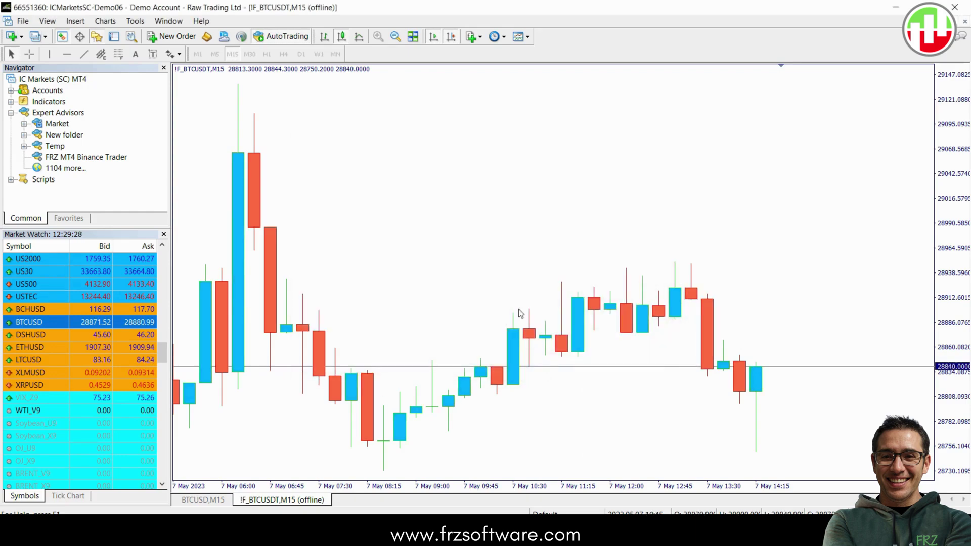
# - Add Bollinger Bands and Volumes indicators to the chart with default settings
pyautogui.click(11, 102)
pyautogui.click(24, 91)
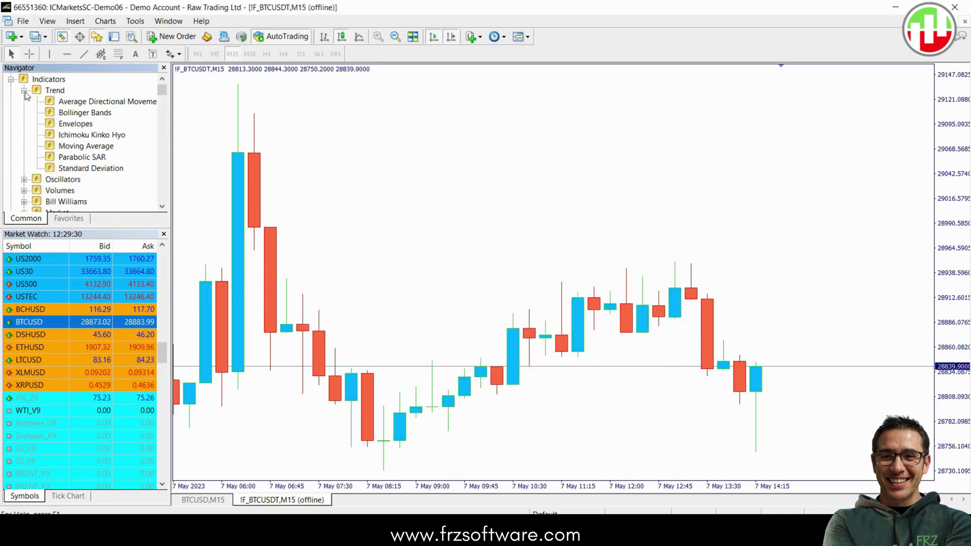
pyautogui.doubleClick(97, 113)
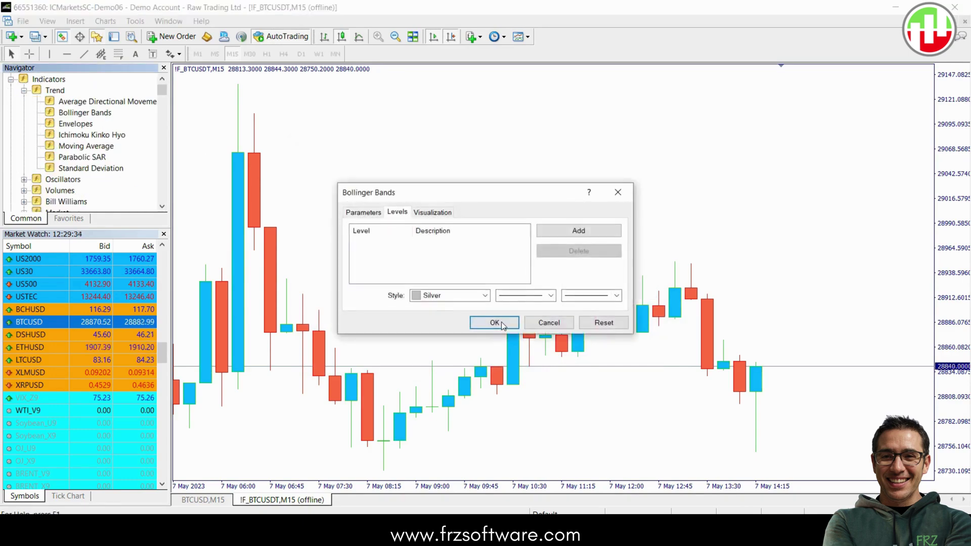
pyautogui.click(501, 324)
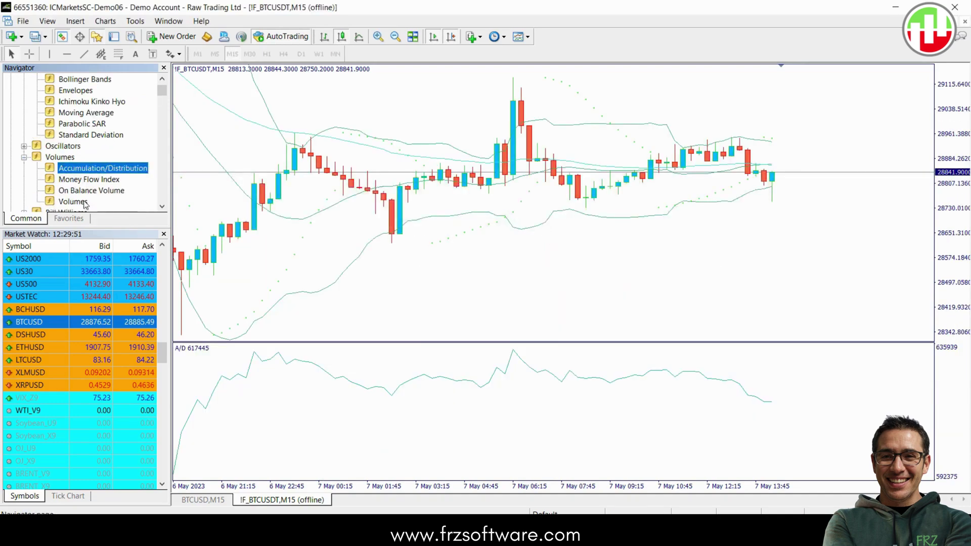
pyautogui.doubleClick(73, 202)
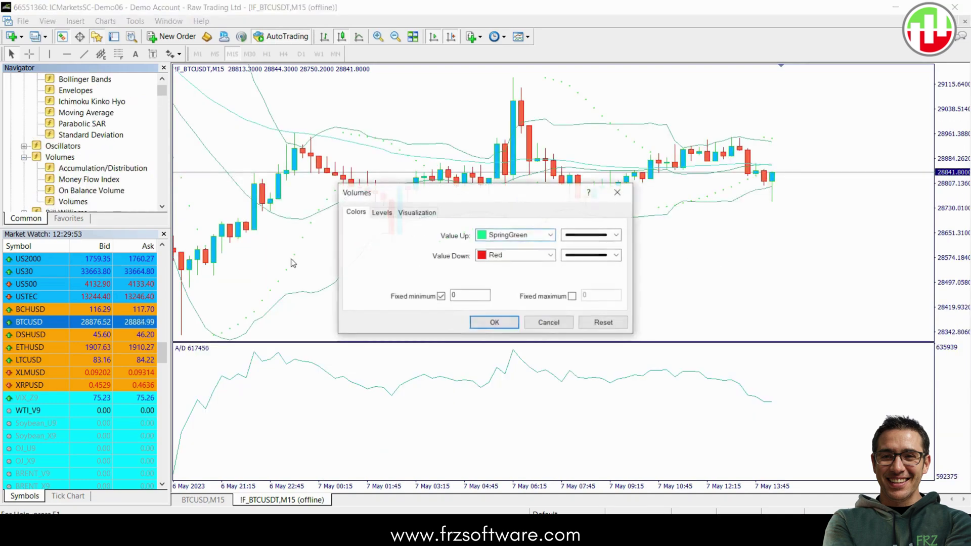
pyautogui.click(494, 321)
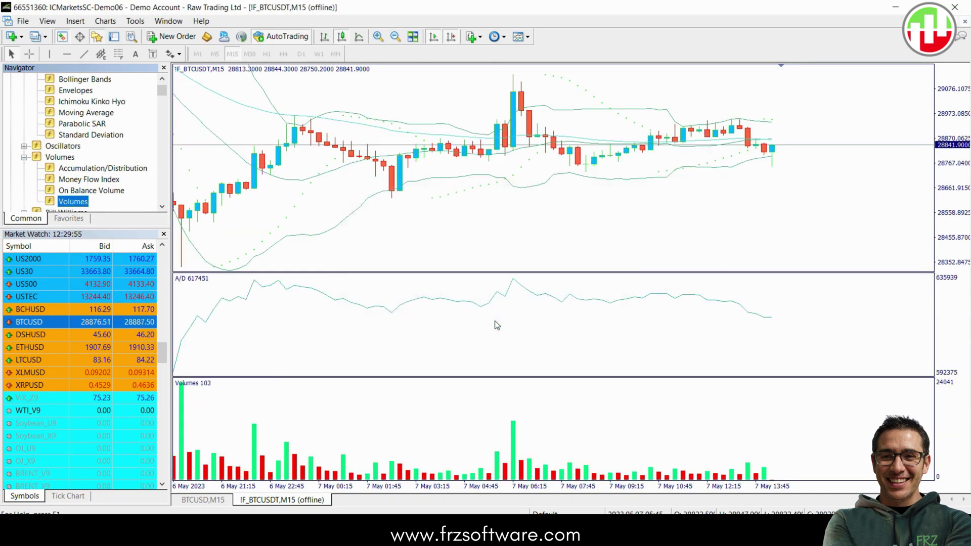
# - Apply the Clean chart template, removing the indicators
pyautogui.rightClick(476, 205)
pyautogui.moveTo(498, 265)
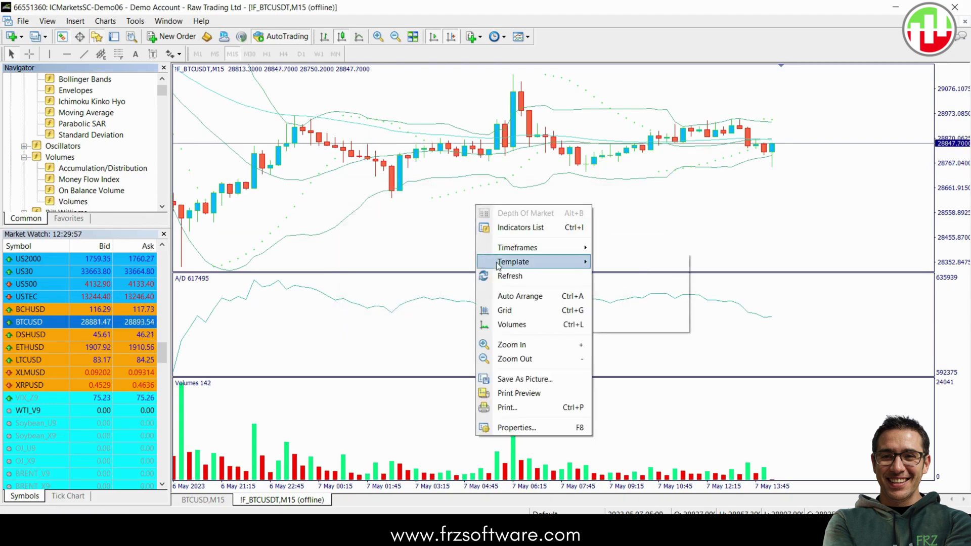
pyautogui.click(635, 312)
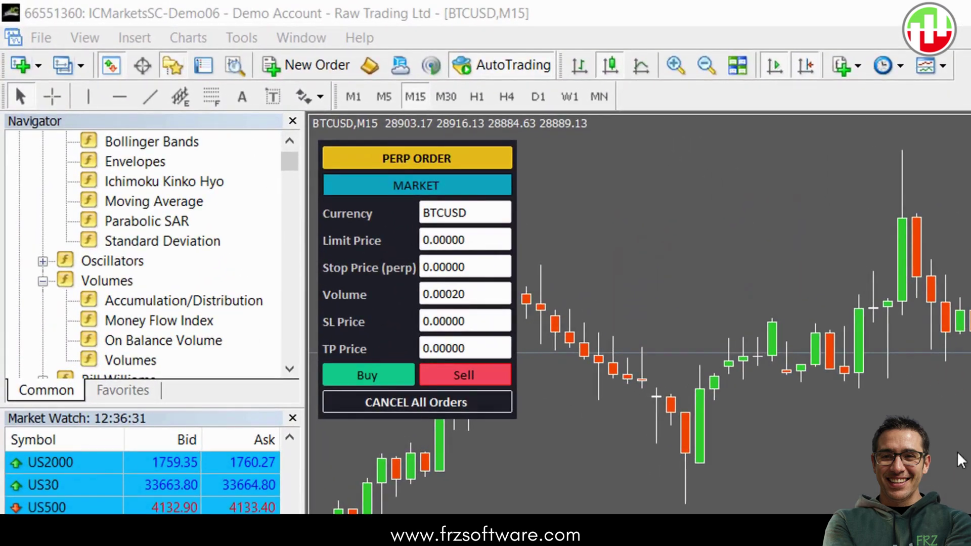
# - Switch the panel to SPOT ORDER and cycle the order type back to MARKET
pyautogui.click(489, 161)
pyautogui.click(488, 161)
pyautogui.click(488, 161)
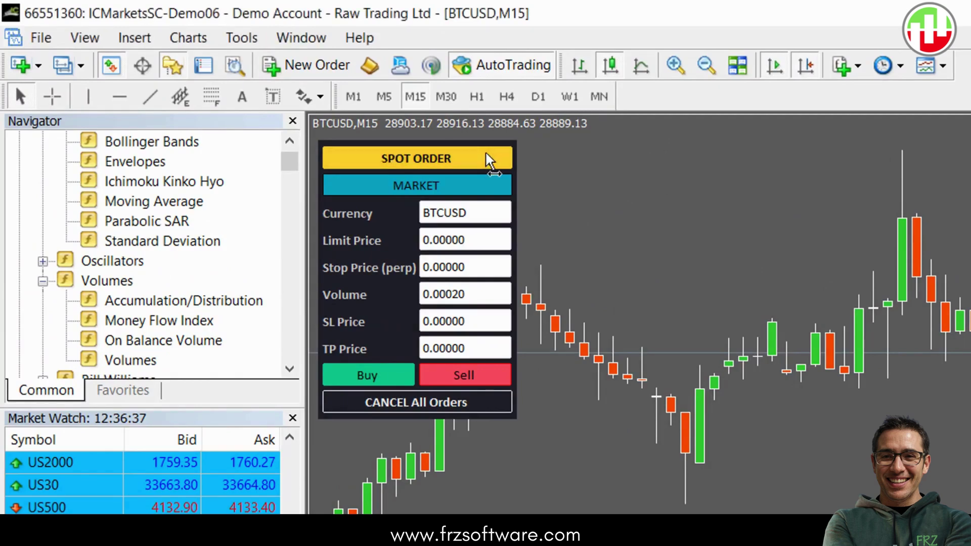
pyautogui.click(486, 190)
pyautogui.click(486, 188)
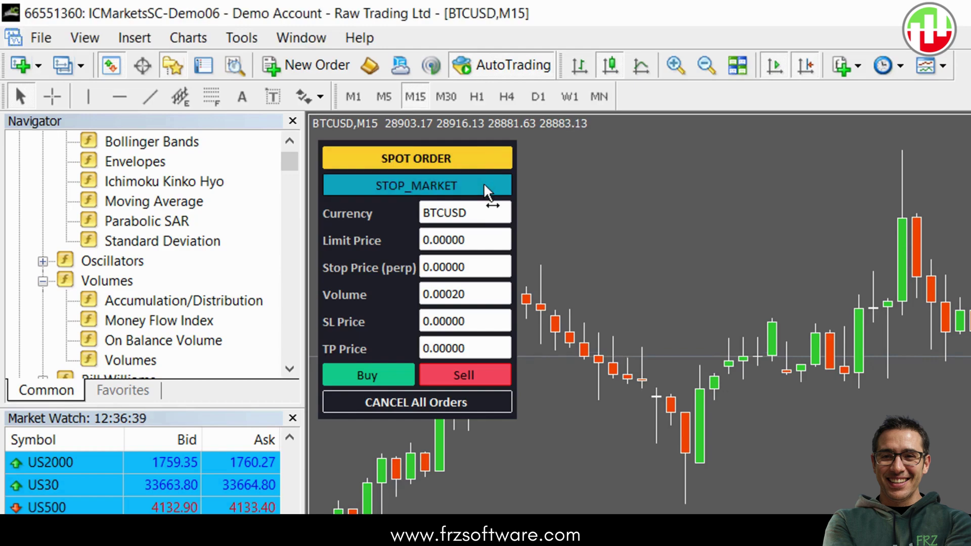
pyautogui.click(486, 189)
pyautogui.click(486, 189)
# - Step through the BTCUSD, limit, stop, volume 0.00020, SL and TP fields
pyautogui.click(482, 215)
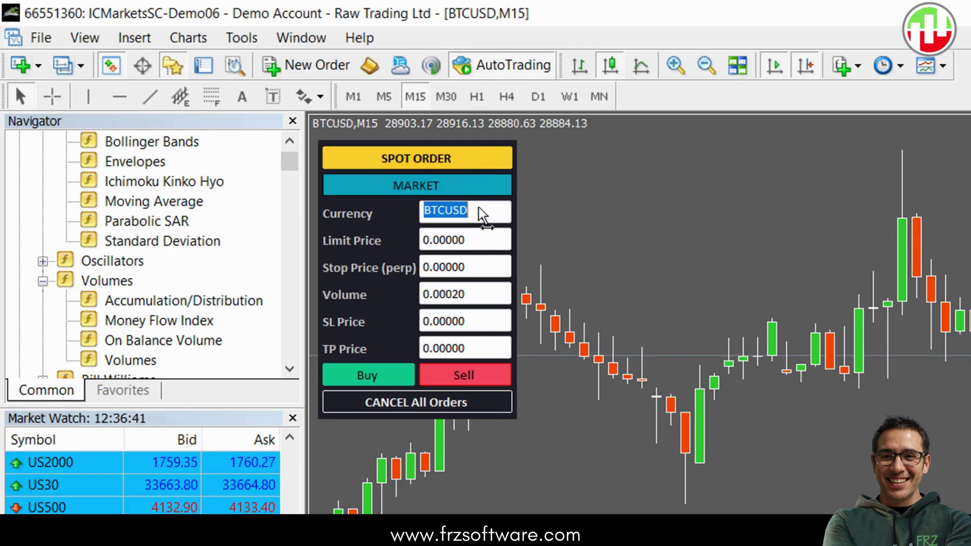
pyautogui.click(482, 247)
pyautogui.click(483, 268)
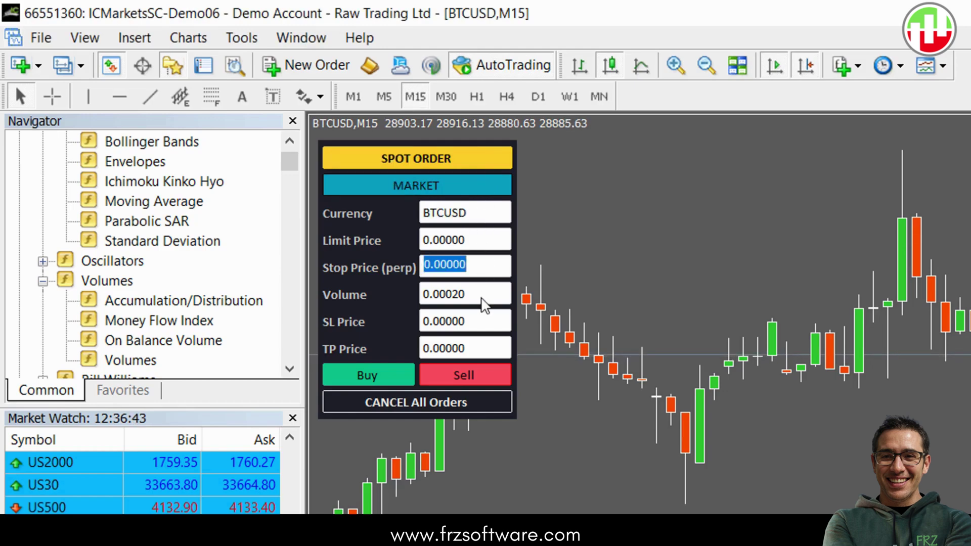
pyautogui.click(482, 295)
pyautogui.click(482, 322)
pyautogui.click(480, 349)
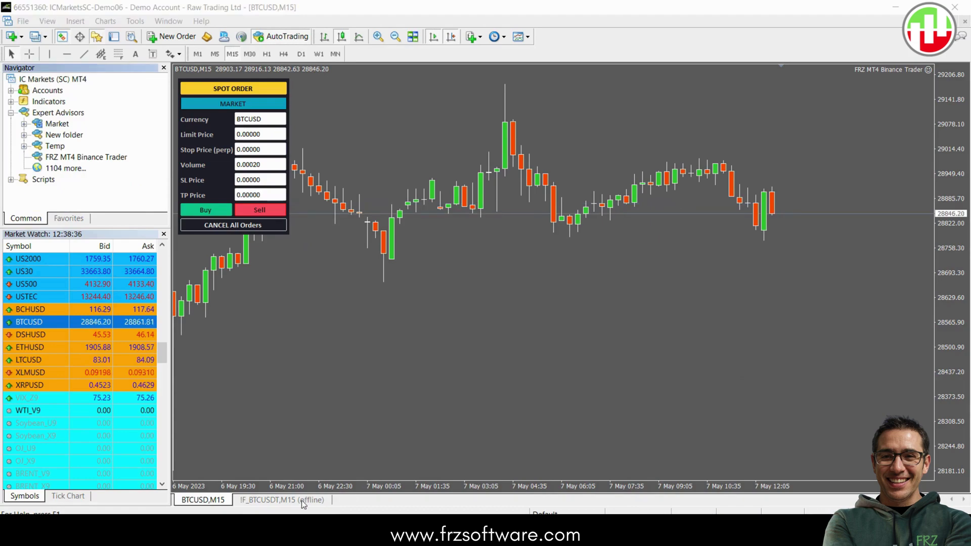
# - On the !F_BTCUSDT,M15 offline chart, attach FRZ MT4 Binance Trader with default inputs
pyautogui.click(301, 500)
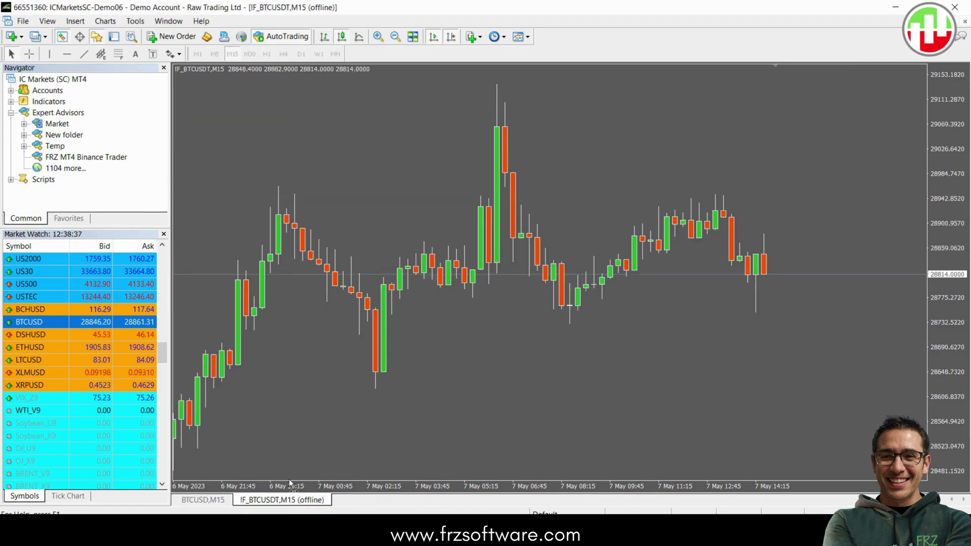
pyautogui.doubleClick(116, 158)
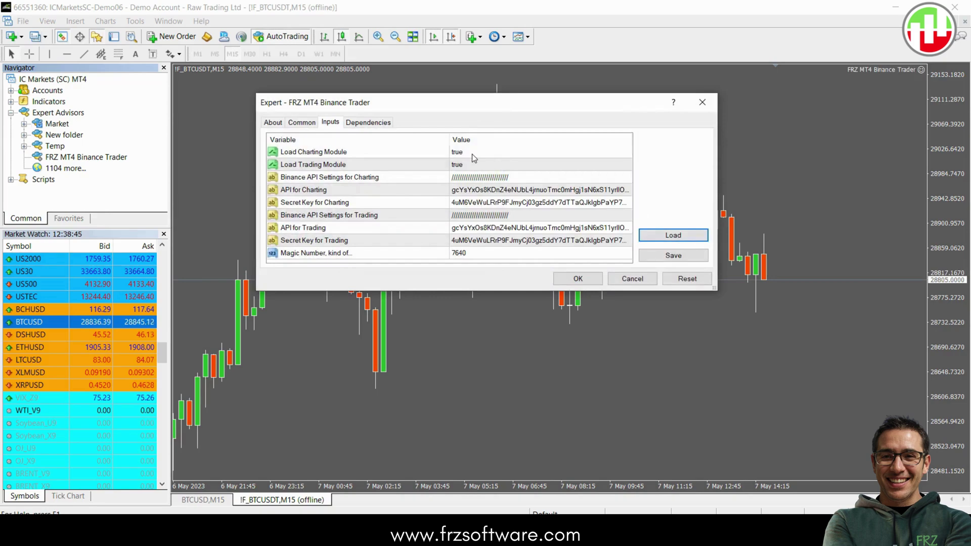
pyautogui.click(585, 279)
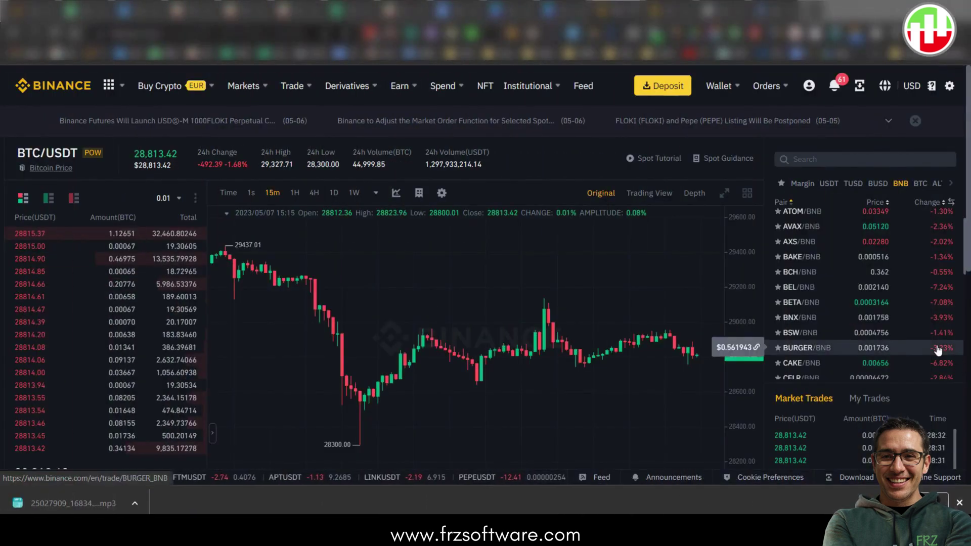
pyautogui.scroll(-2, 485, 273)
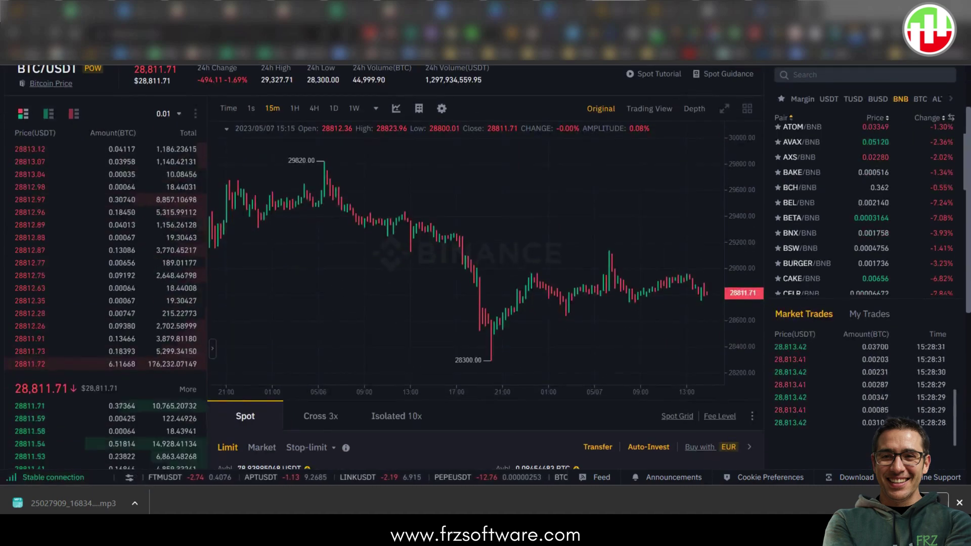
pyautogui.scroll(-7, 641, 410)
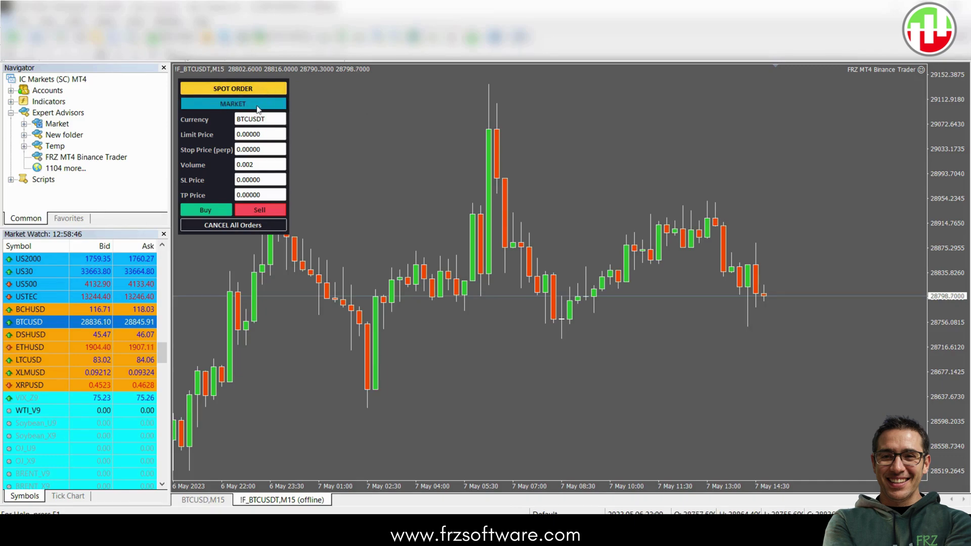
# - Market-buy 0.002 BTCUSDT on Binance spot, filling at 28,811.72, and dismiss the order result
pyautogui.doubleClick(272, 121)
pyautogui.click(262, 166)
pyautogui.click(212, 211)
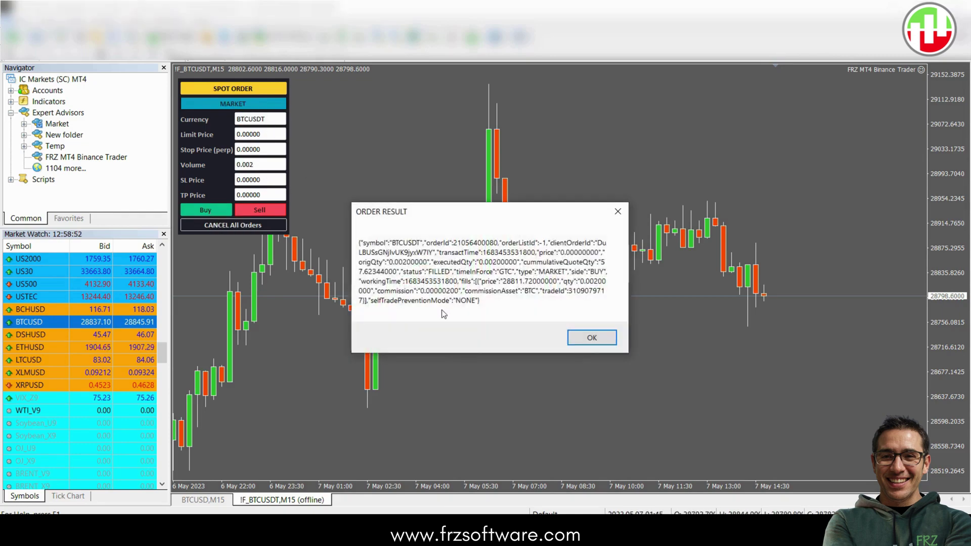
pyautogui.click(606, 337)
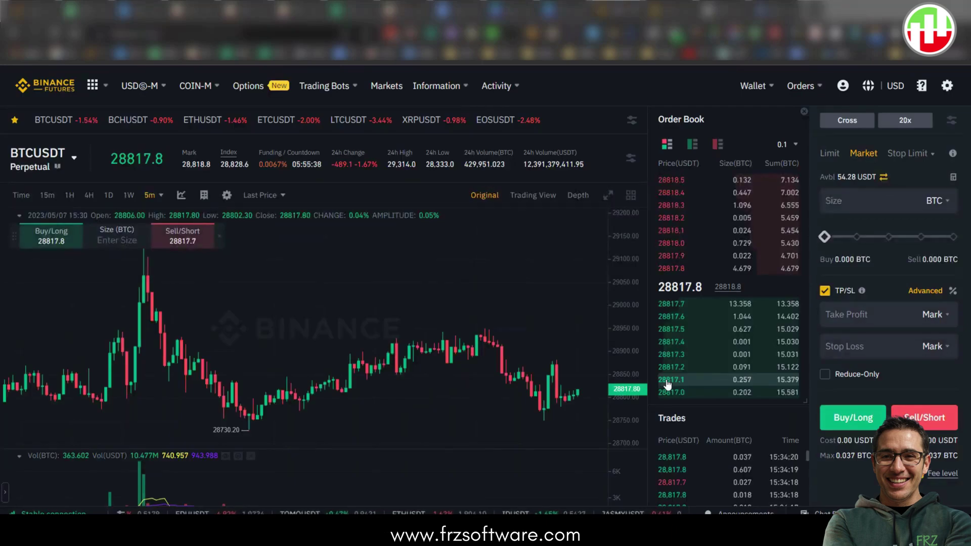
pyautogui.scroll(-2, 668, 384)
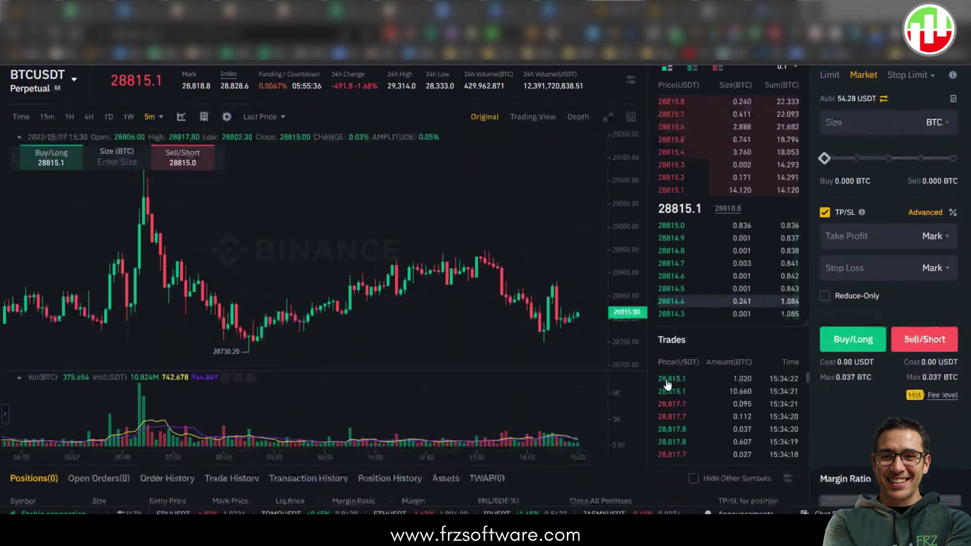
pyautogui.scroll(-5, 667, 384)
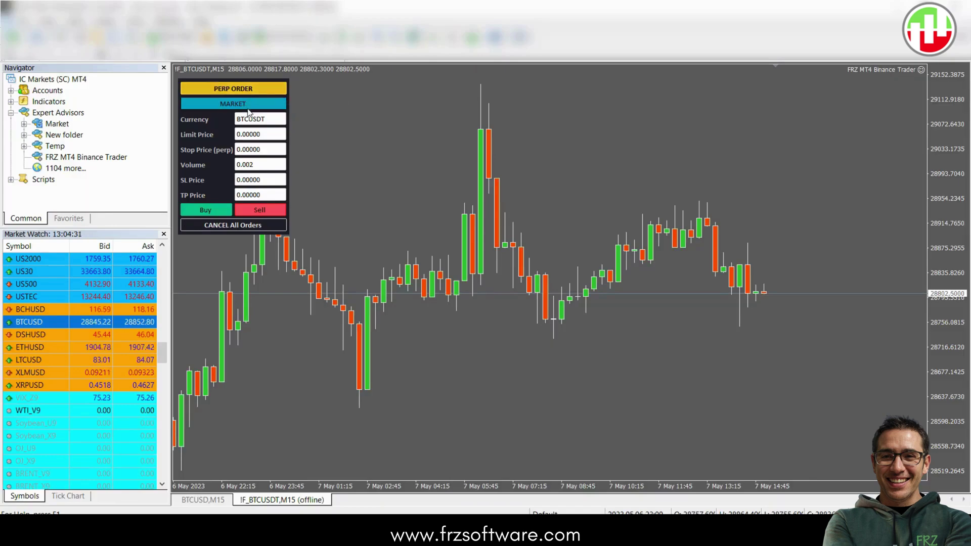
# - Send a 0.002 BTCUSDT perpetual market buy to Binance Futures and dismiss the NEW status result
pyautogui.click(255, 118)
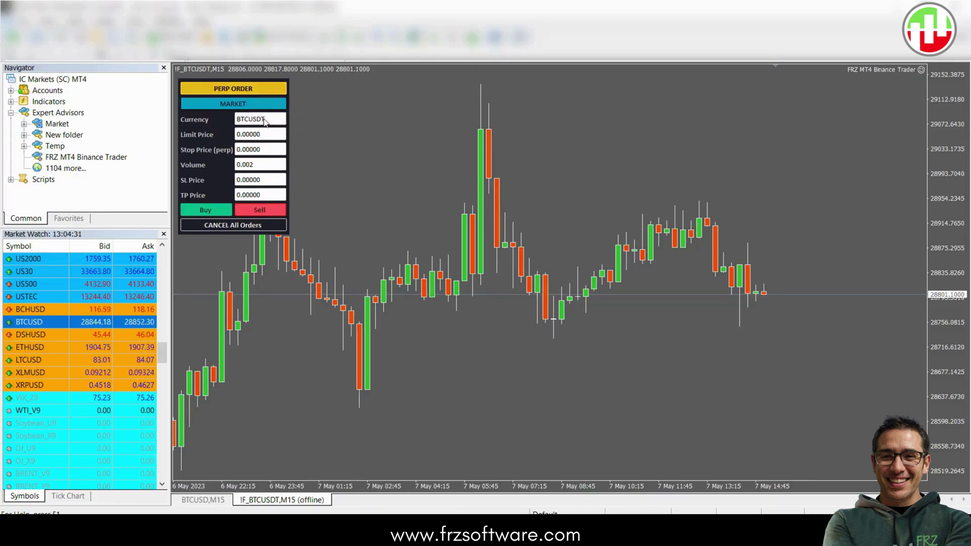
pyautogui.click(257, 166)
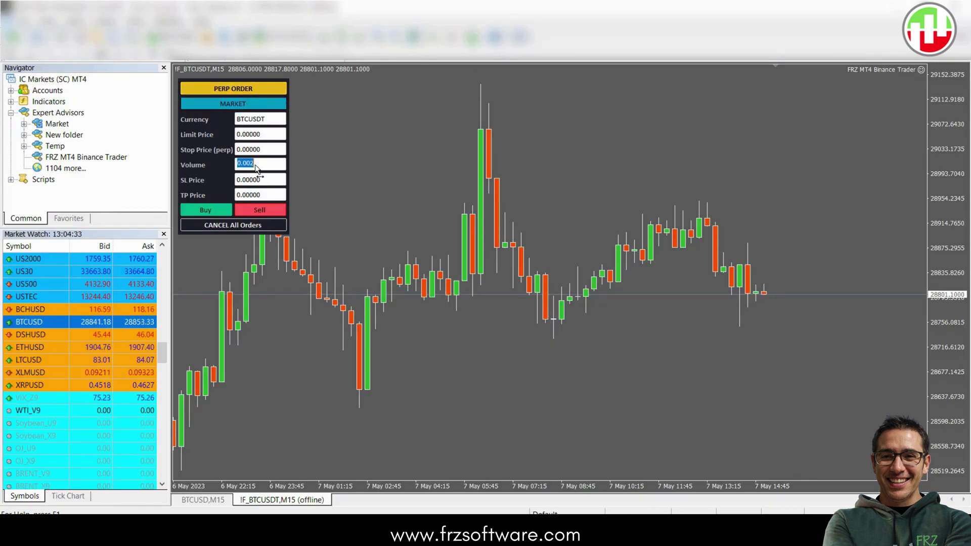
pyautogui.click(214, 211)
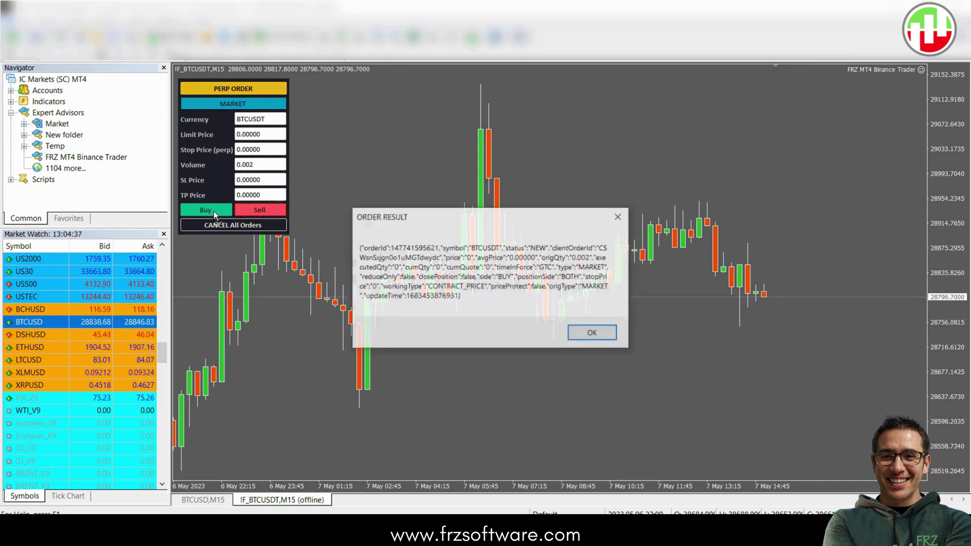
pyautogui.click(592, 332)
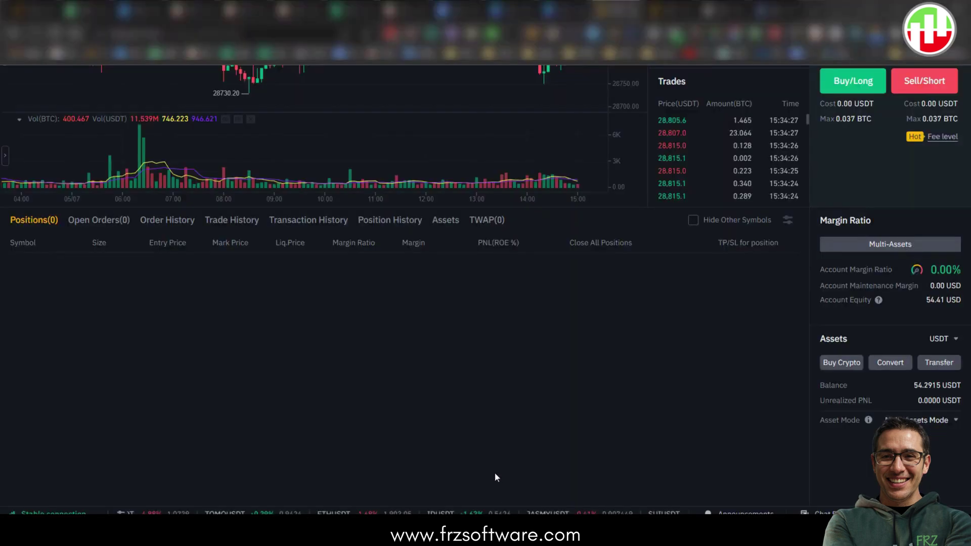